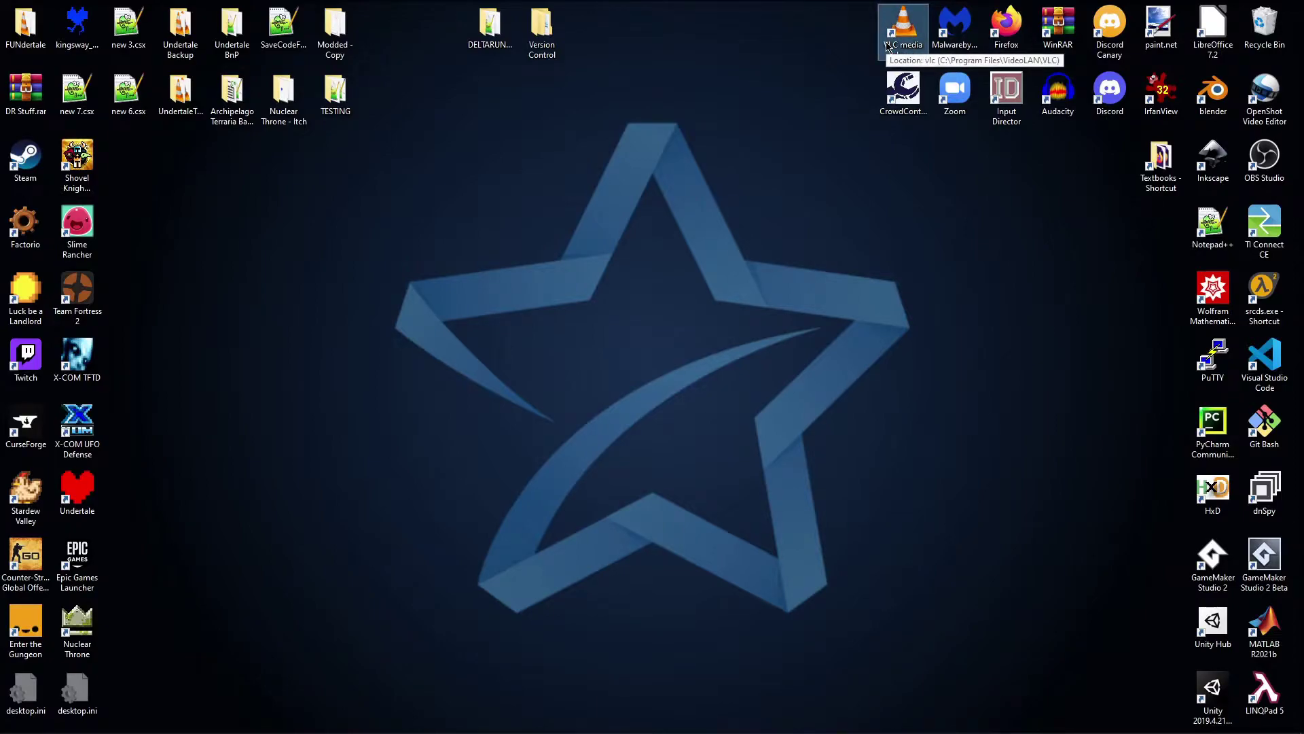
Step: Open VLC media player's install folder from its desktop shortcut, then close it
right_click(887, 47)
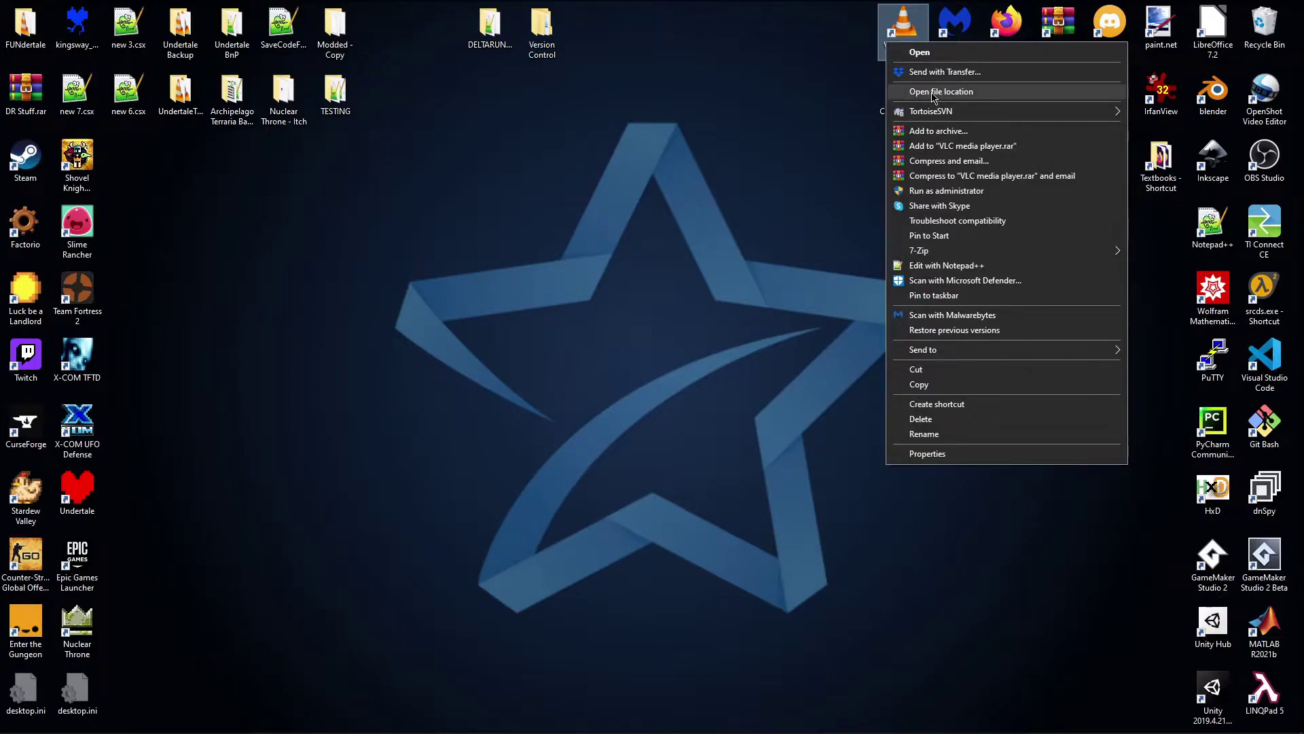
left_click(940, 92)
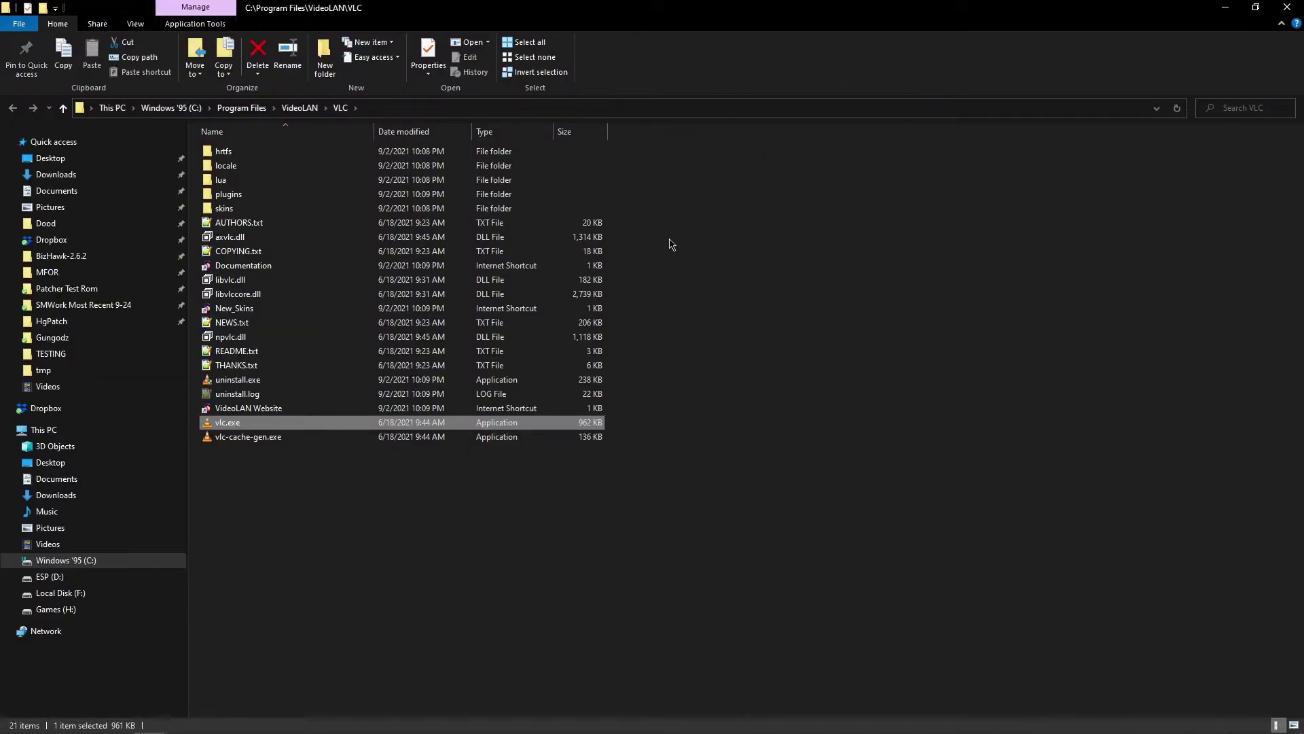
left_click(354, 493)
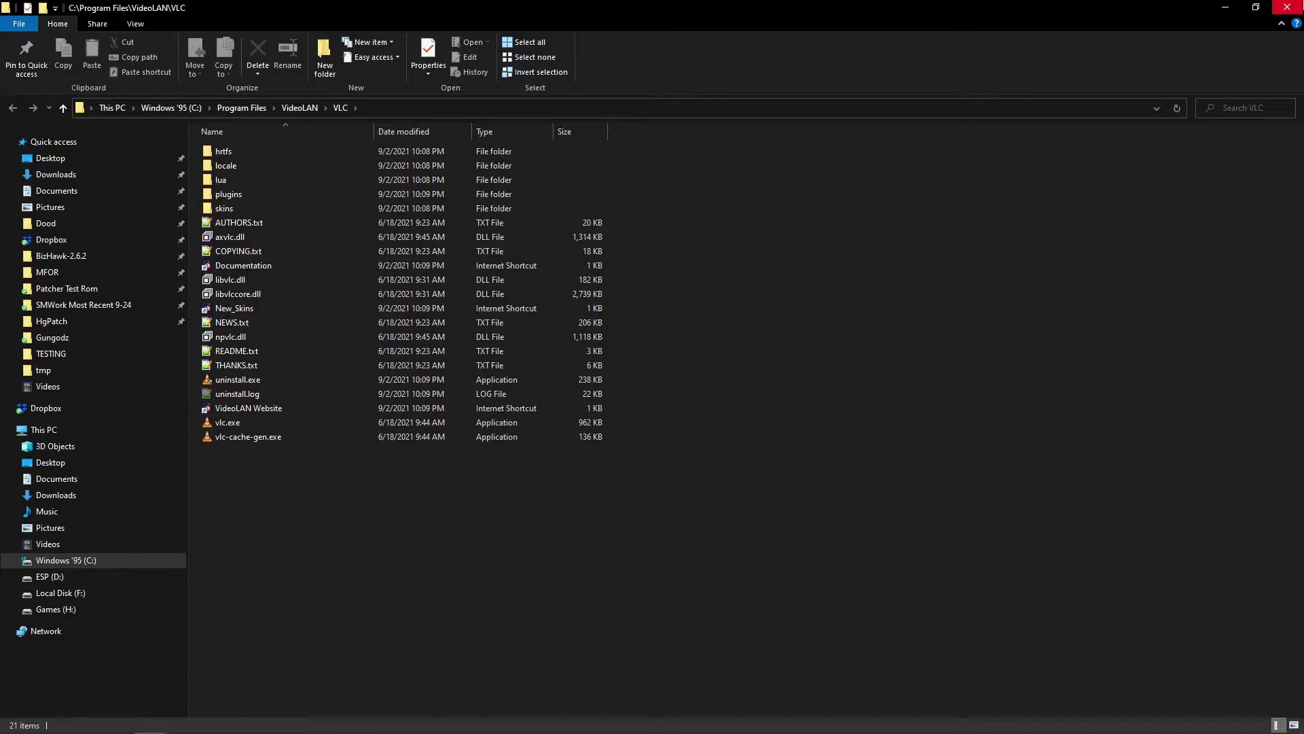
left_click(1287, 7)
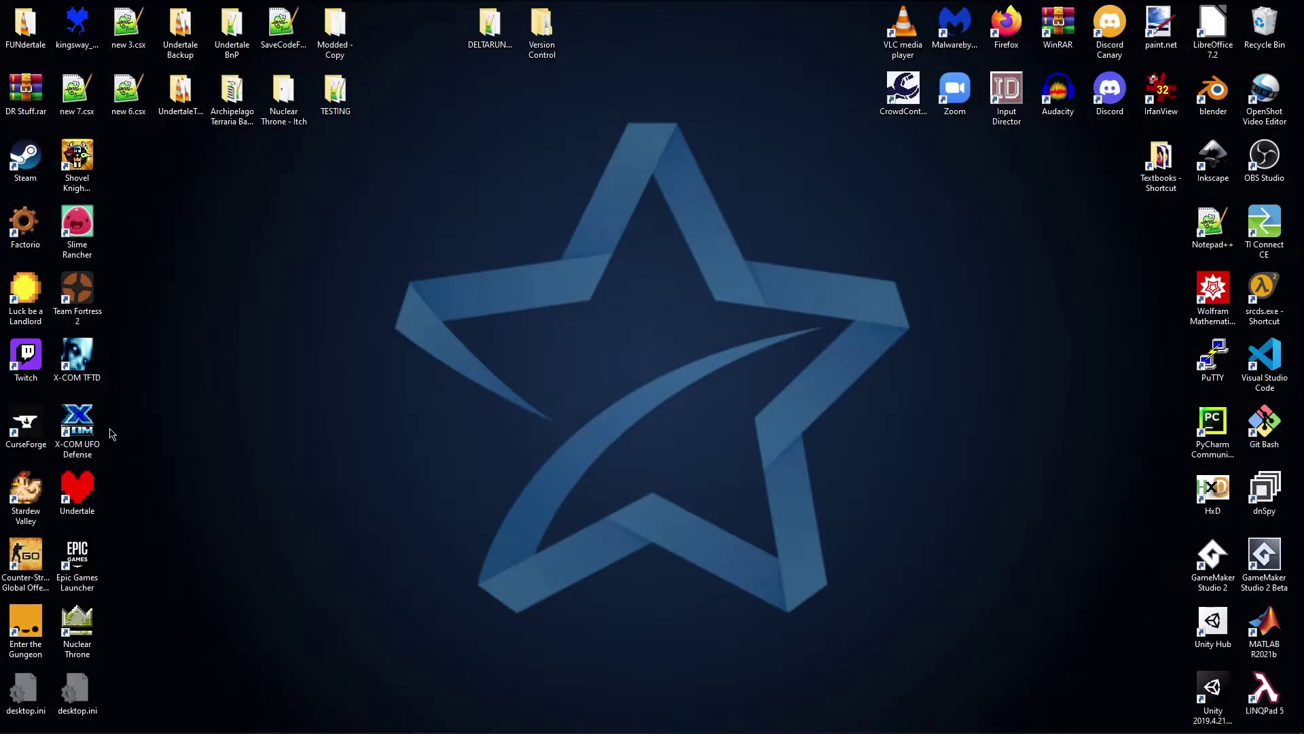
Step: View the Undertale desktop shortcut's properties, then close them
left_click(70, 498)
right_click(70, 496)
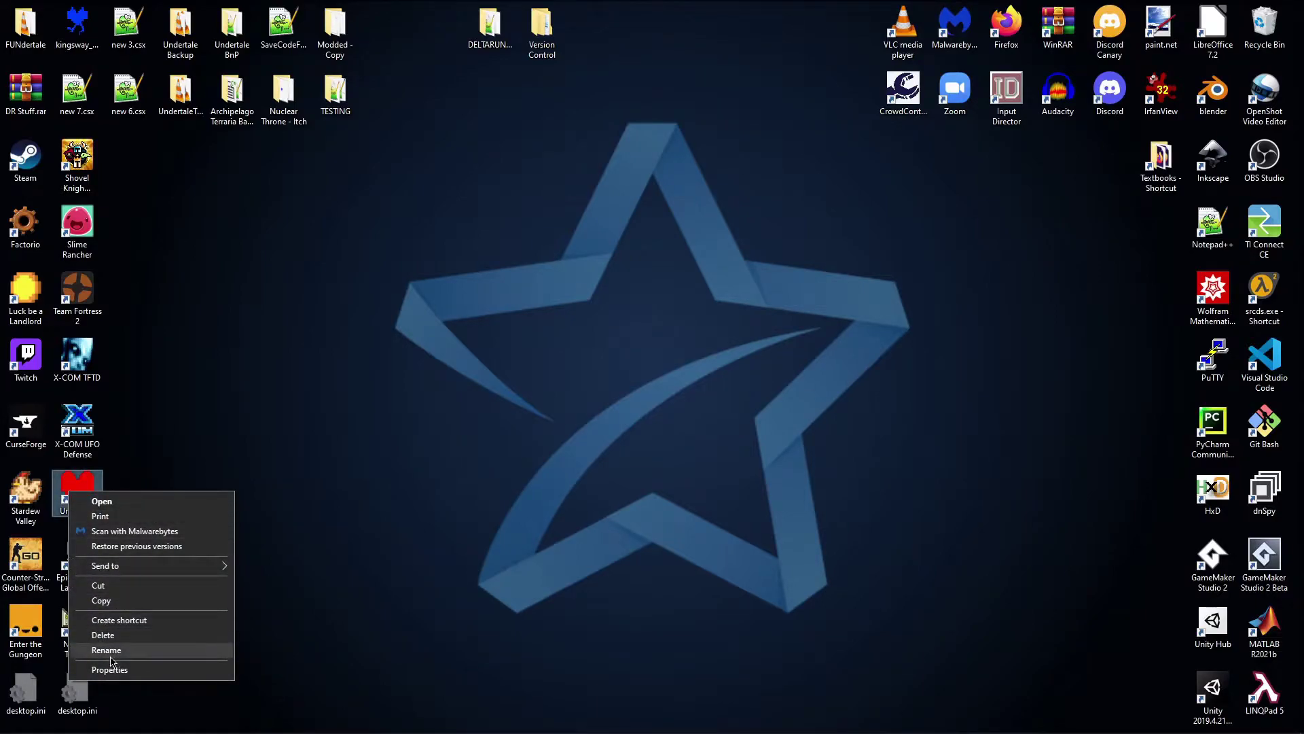
left_click(150, 673)
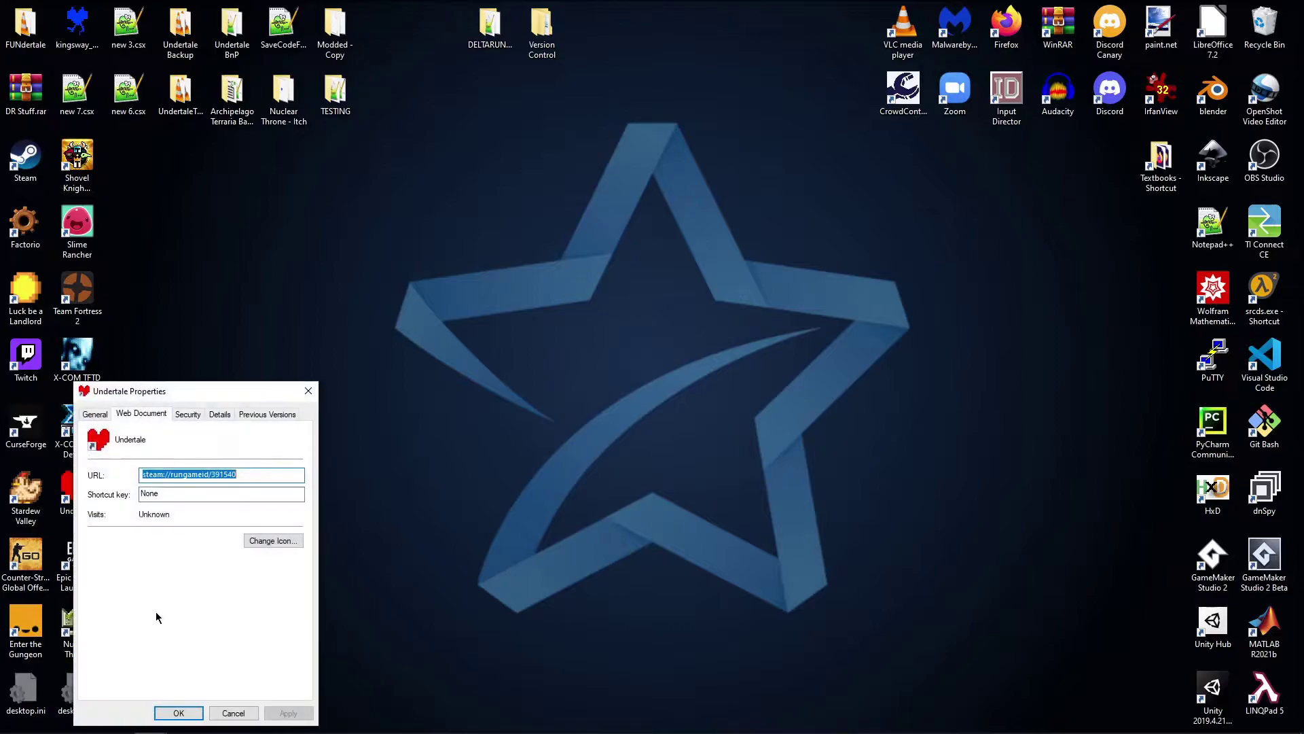
left_click_drag(186, 393, 644, 198)
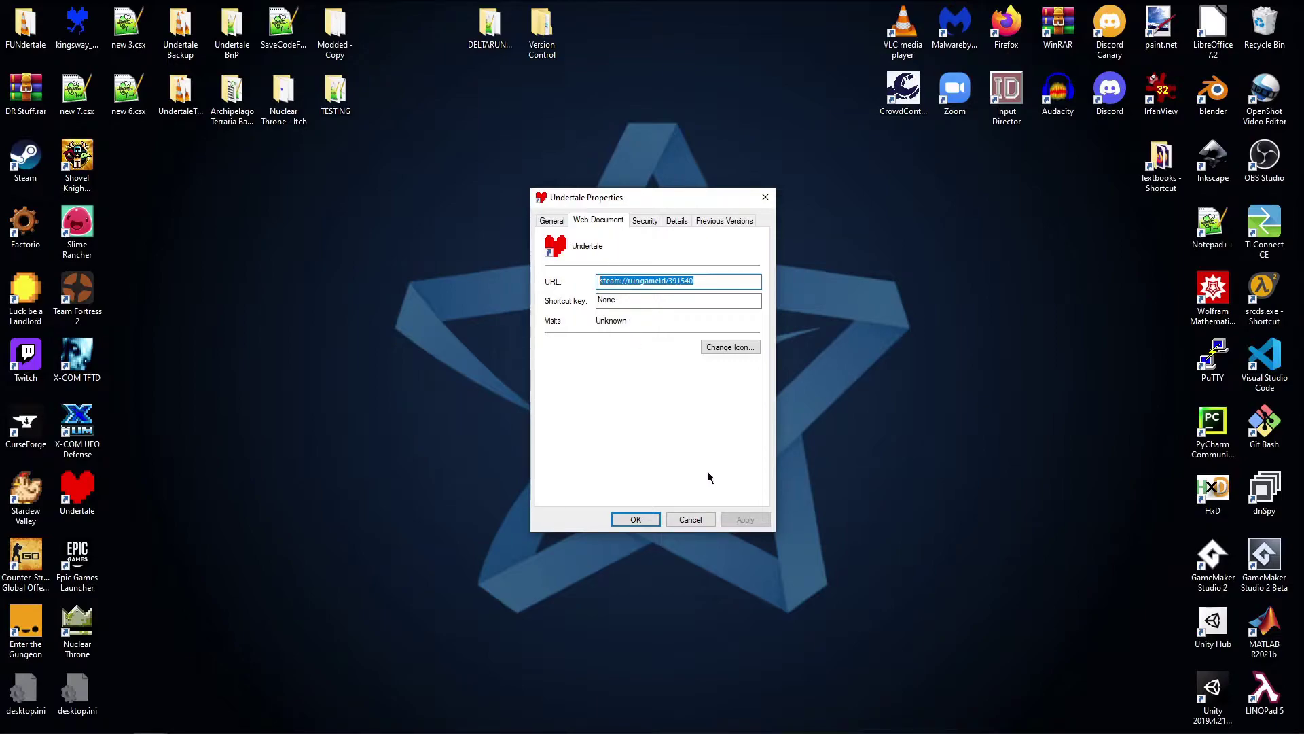
left_click(705, 522)
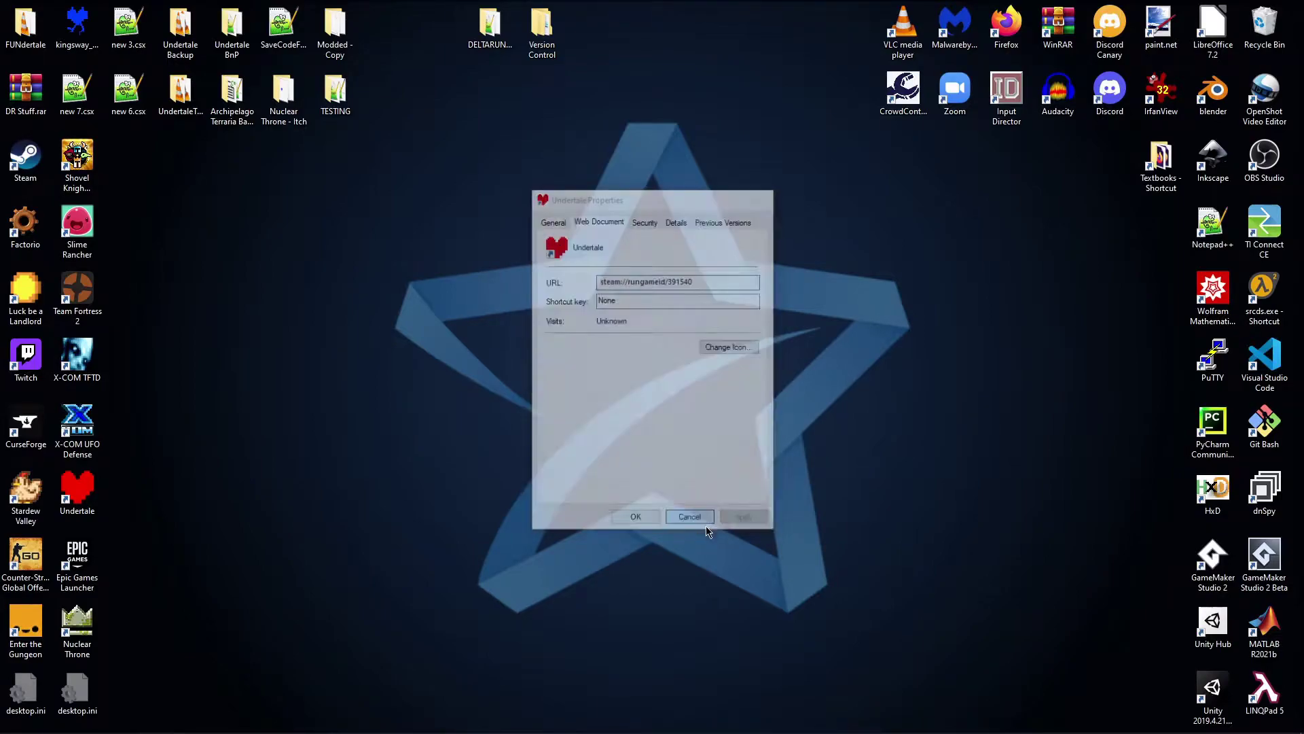
Step: Inspect the Nuclear Throne shortcut's launch URL in its properties, closing without changes
right_click(83, 636)
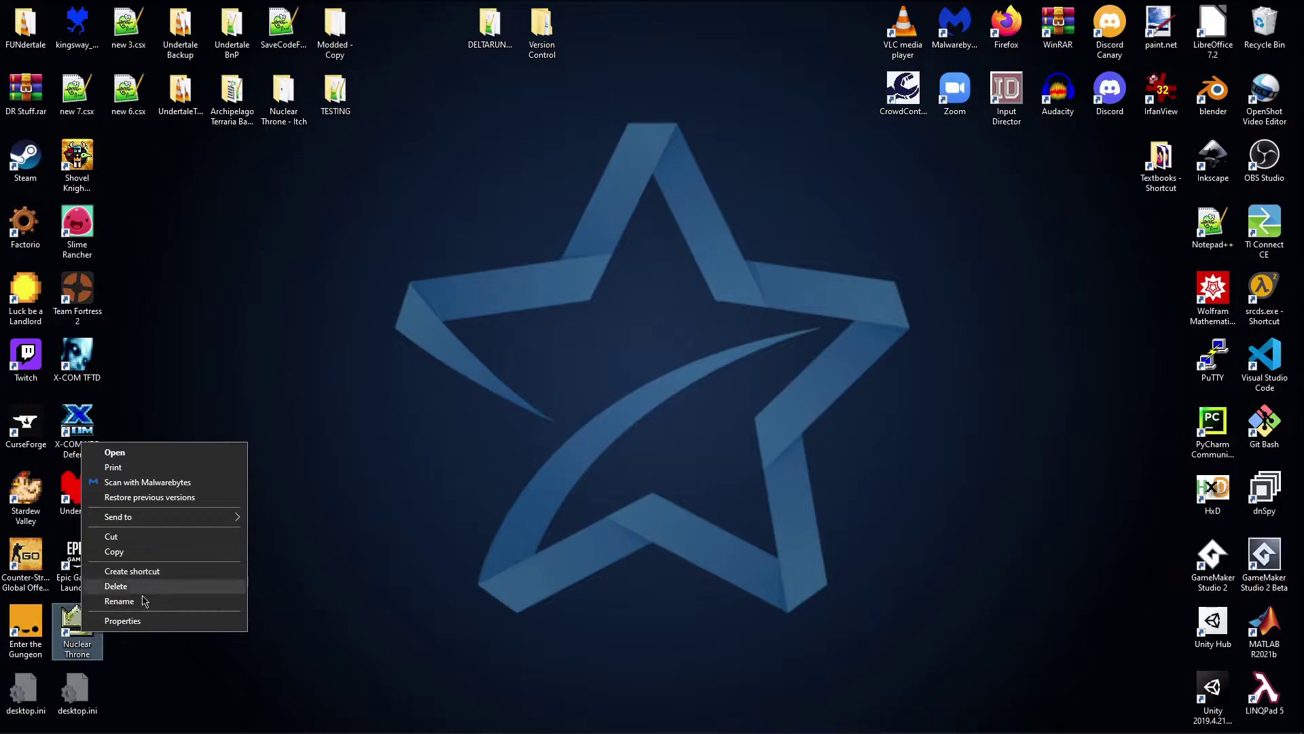
left_click(134, 624)
left_click_drag(162, 392, 436, 307)
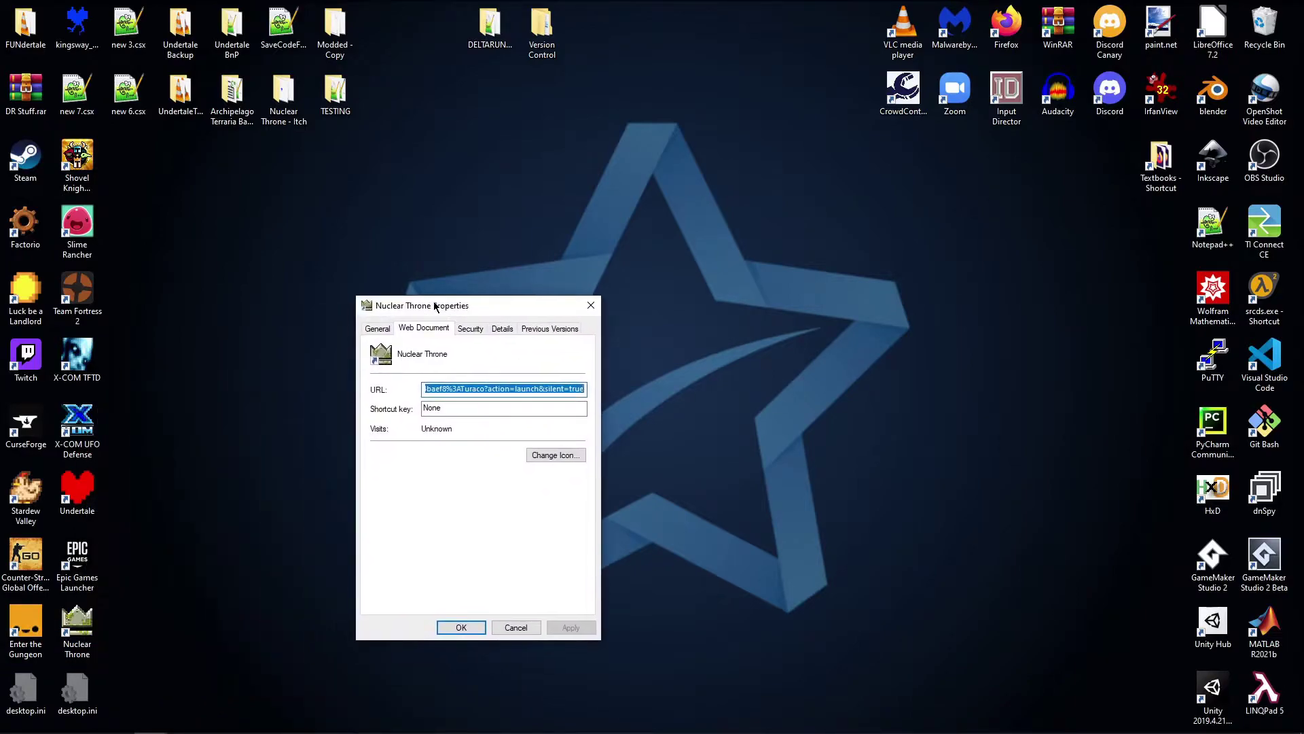
left_click_drag(527, 388, 688, 389)
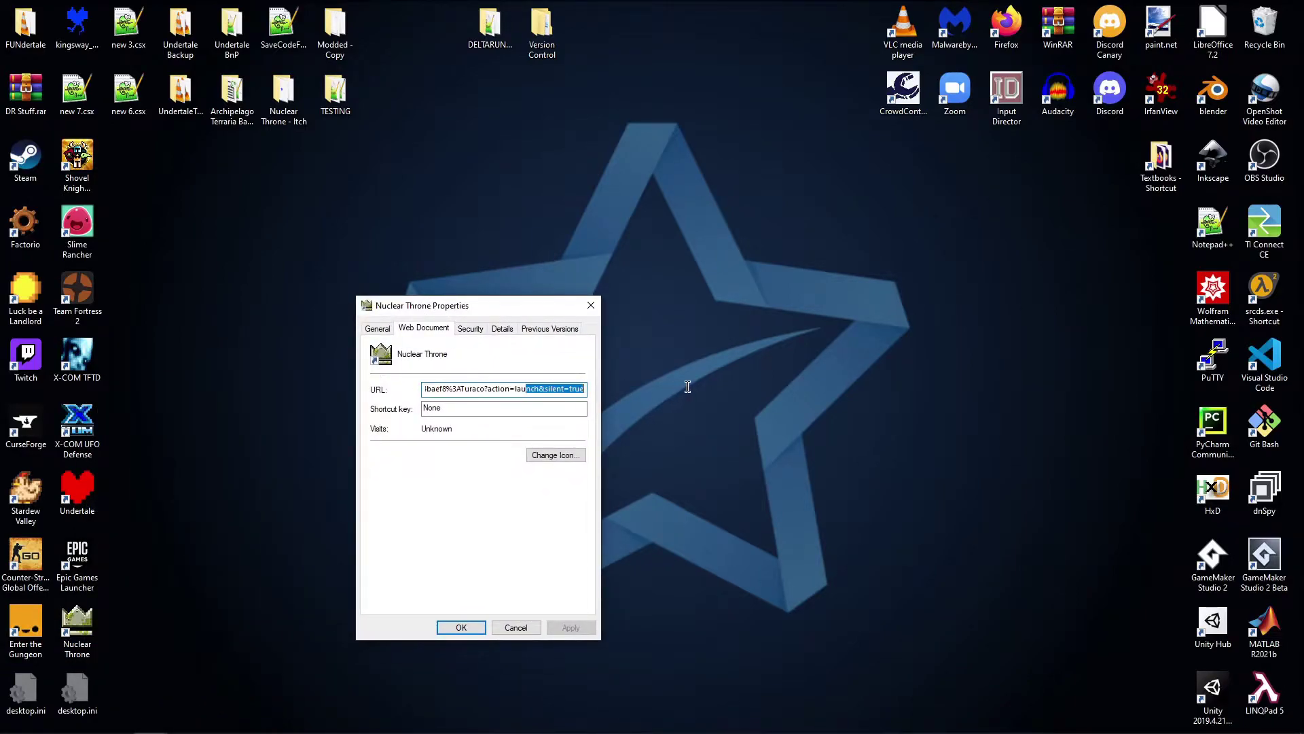
left_click(518, 626)
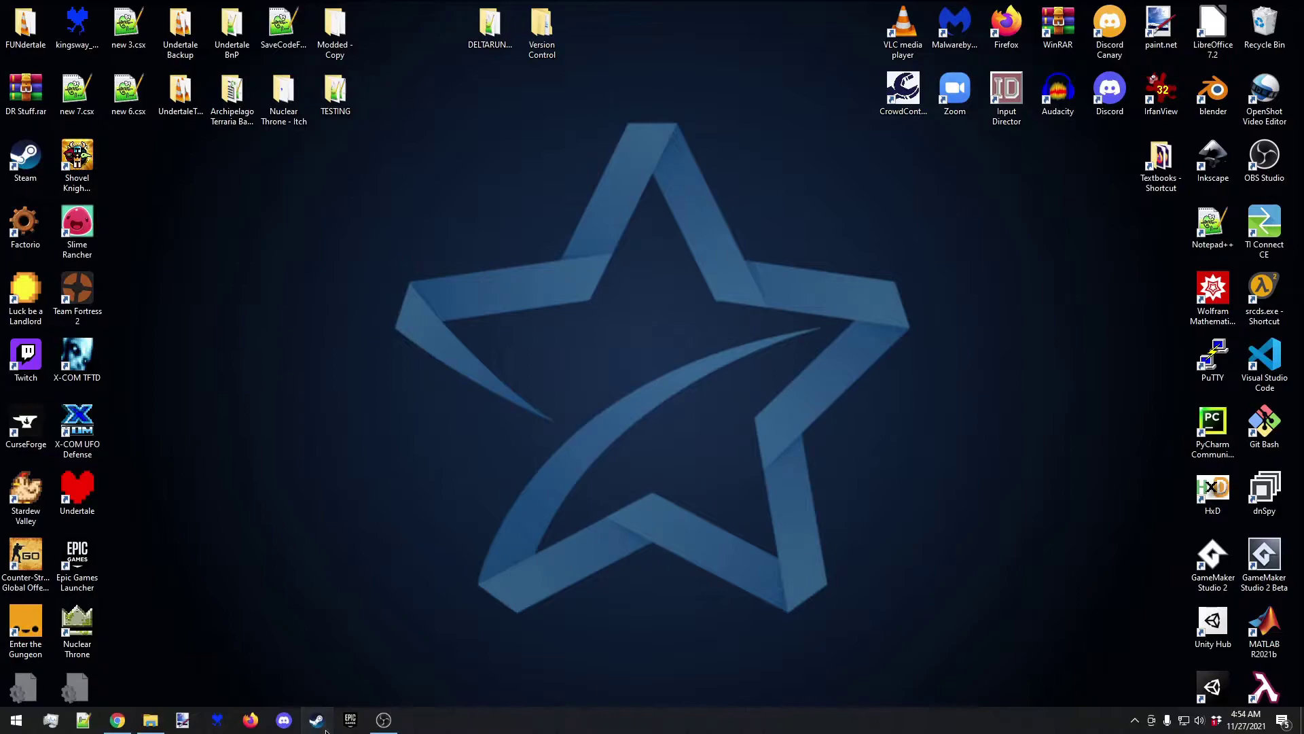
Step: In Steam, show Undertale's Local Files properties and browse its install folder in Explorer
left_click(324, 726)
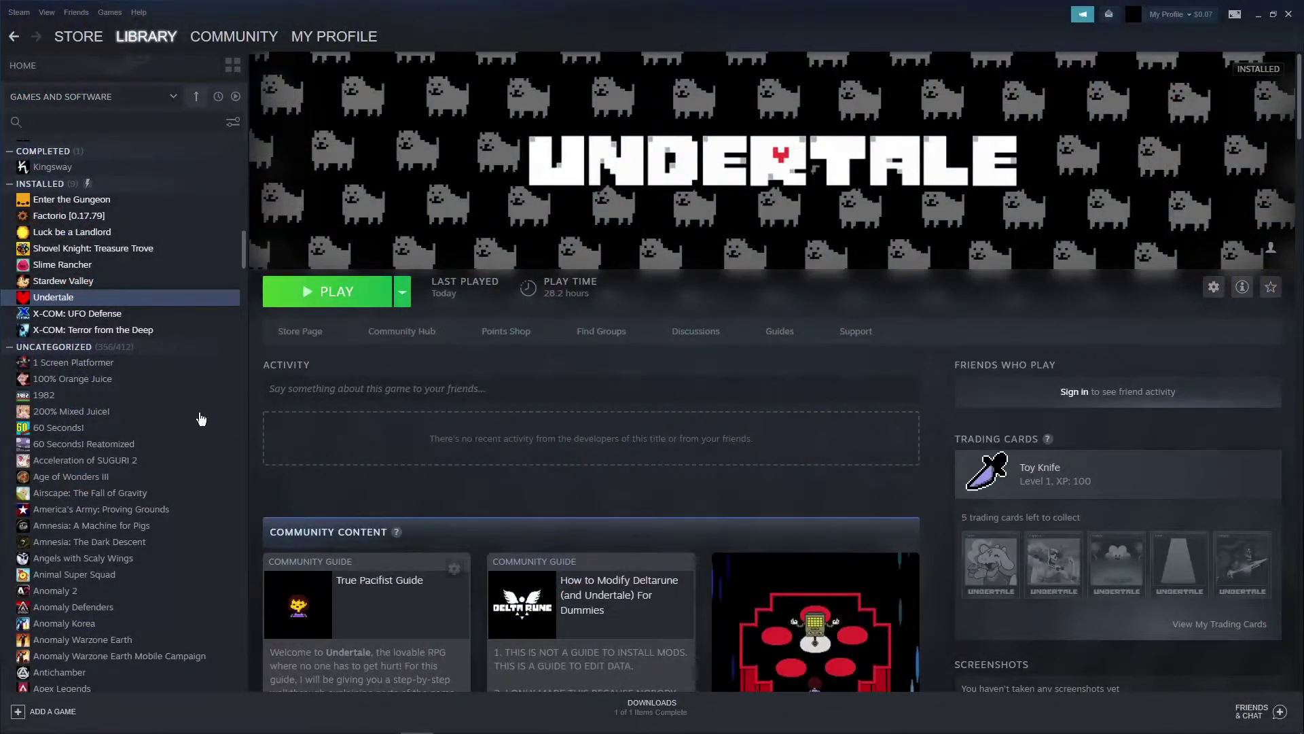
right_click(108, 306)
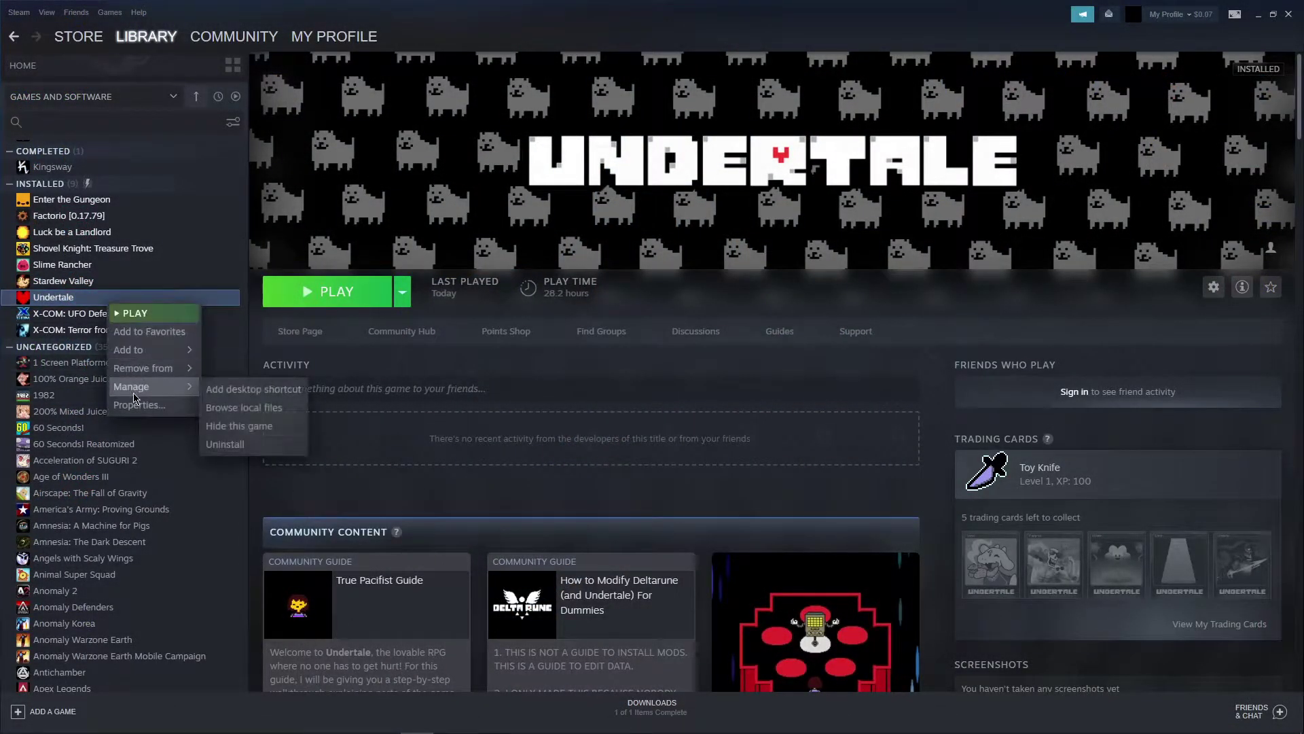
left_click(124, 409)
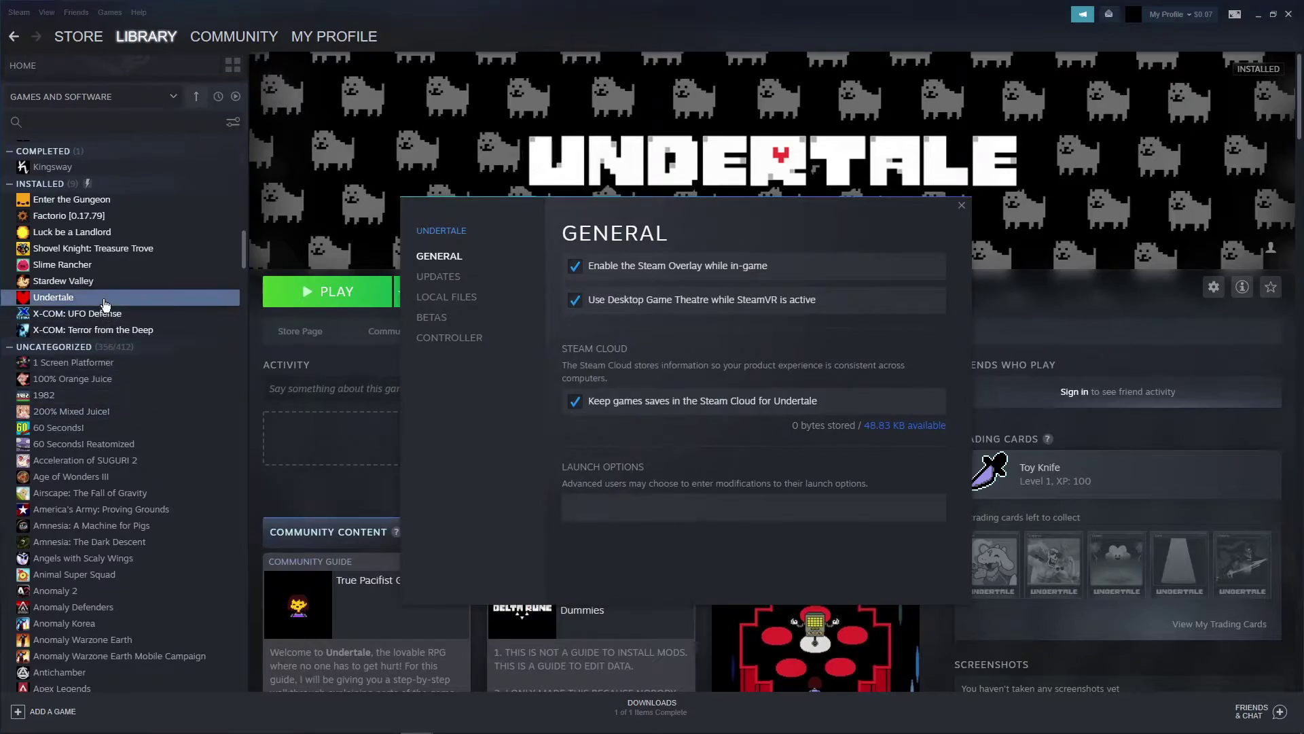
right_click(103, 305)
left_click(140, 404)
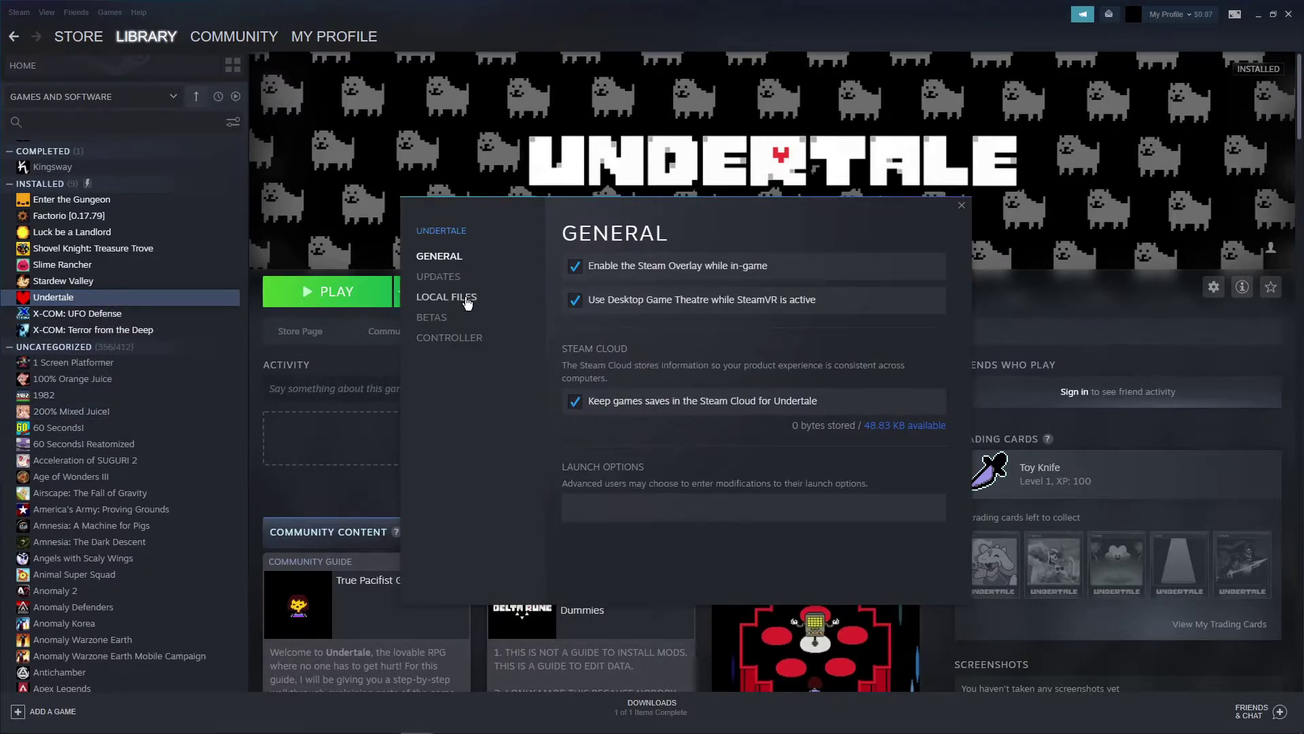
left_click(468, 302)
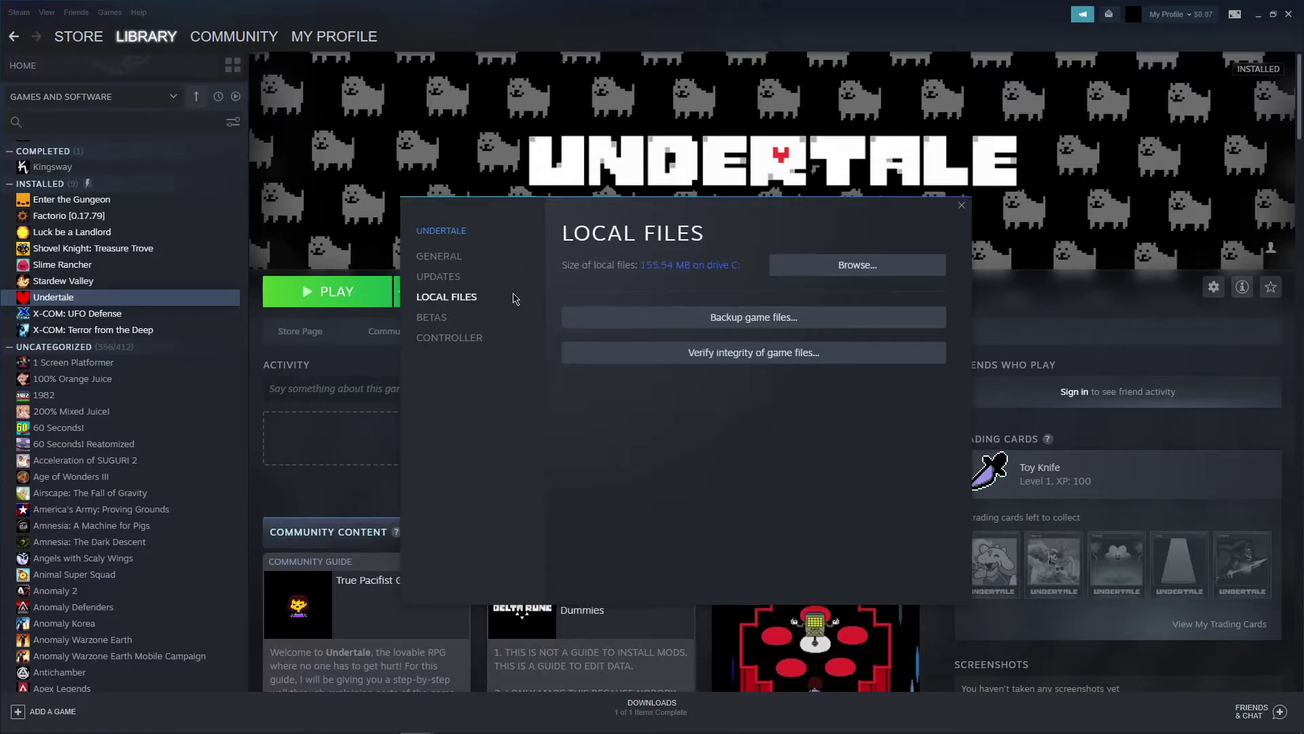
left_click(874, 271)
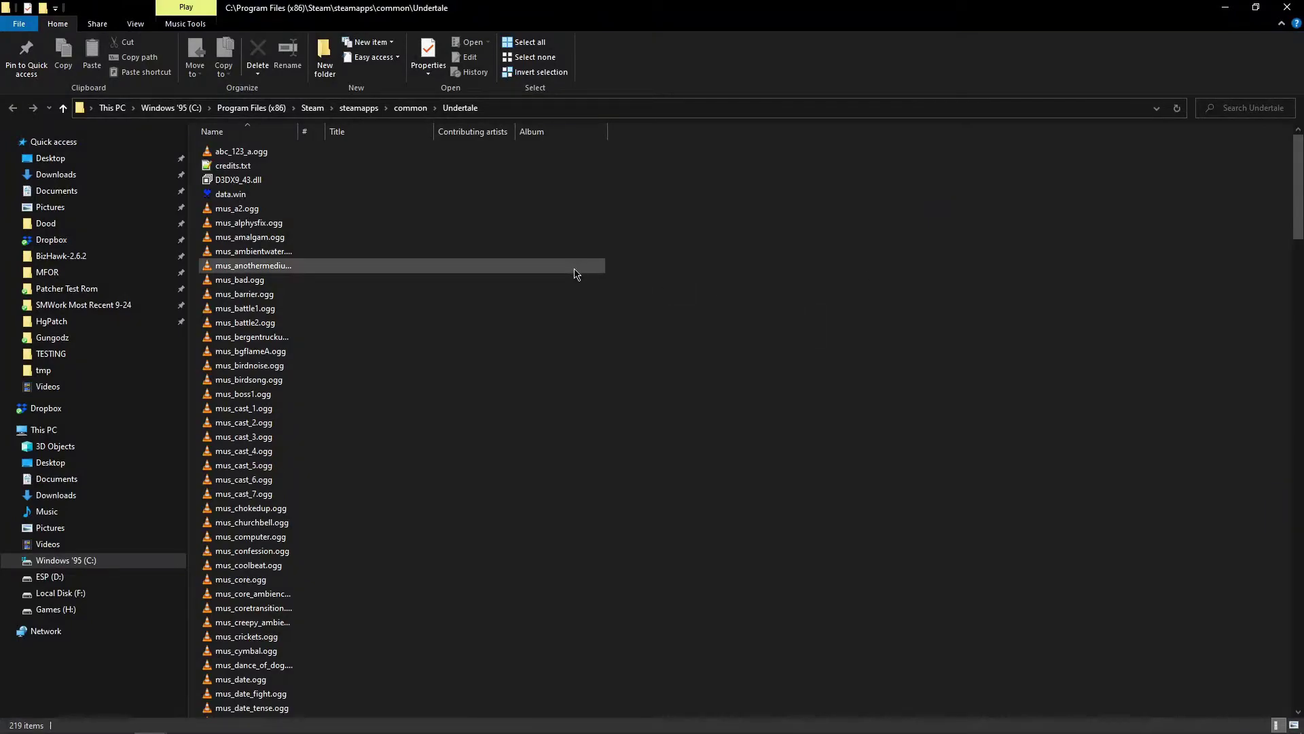
Step: Browse from C:\ through Program Files (x86)\Steam\steamapps\common back into the Undertale folder
left_click(339, 195)
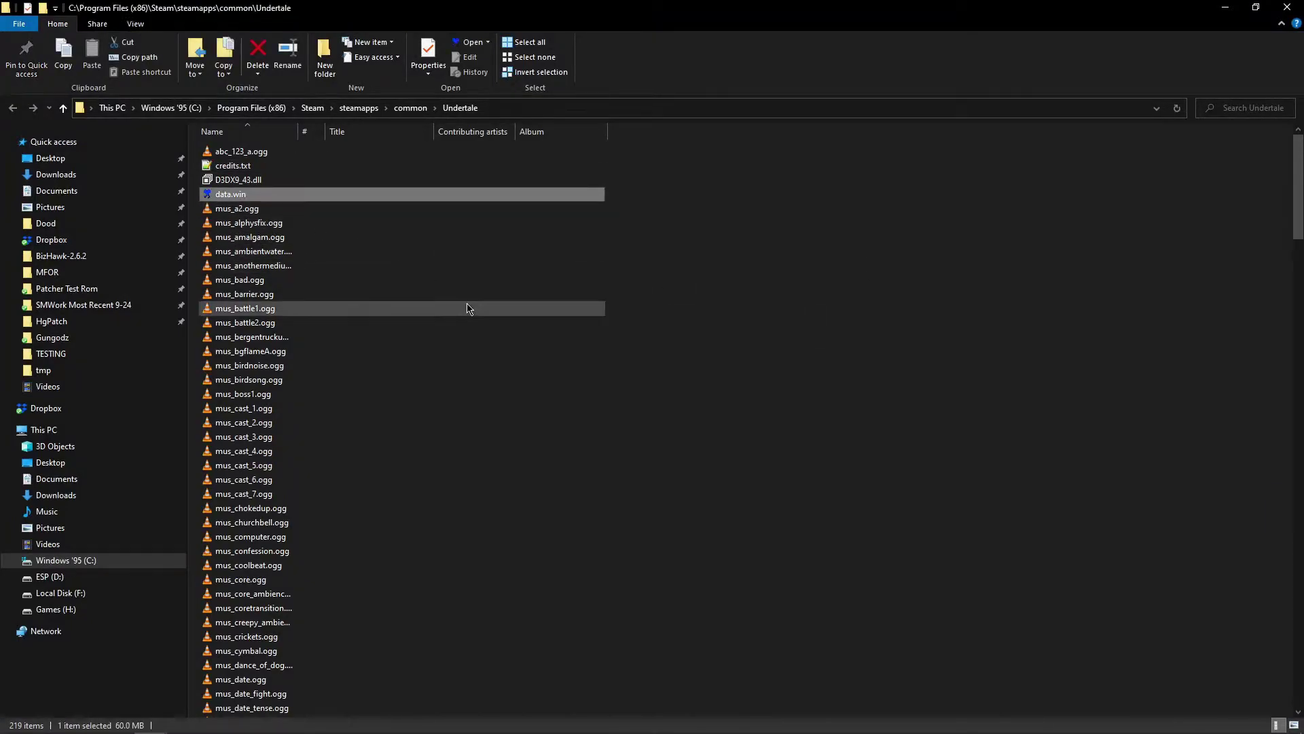
left_click(63, 109)
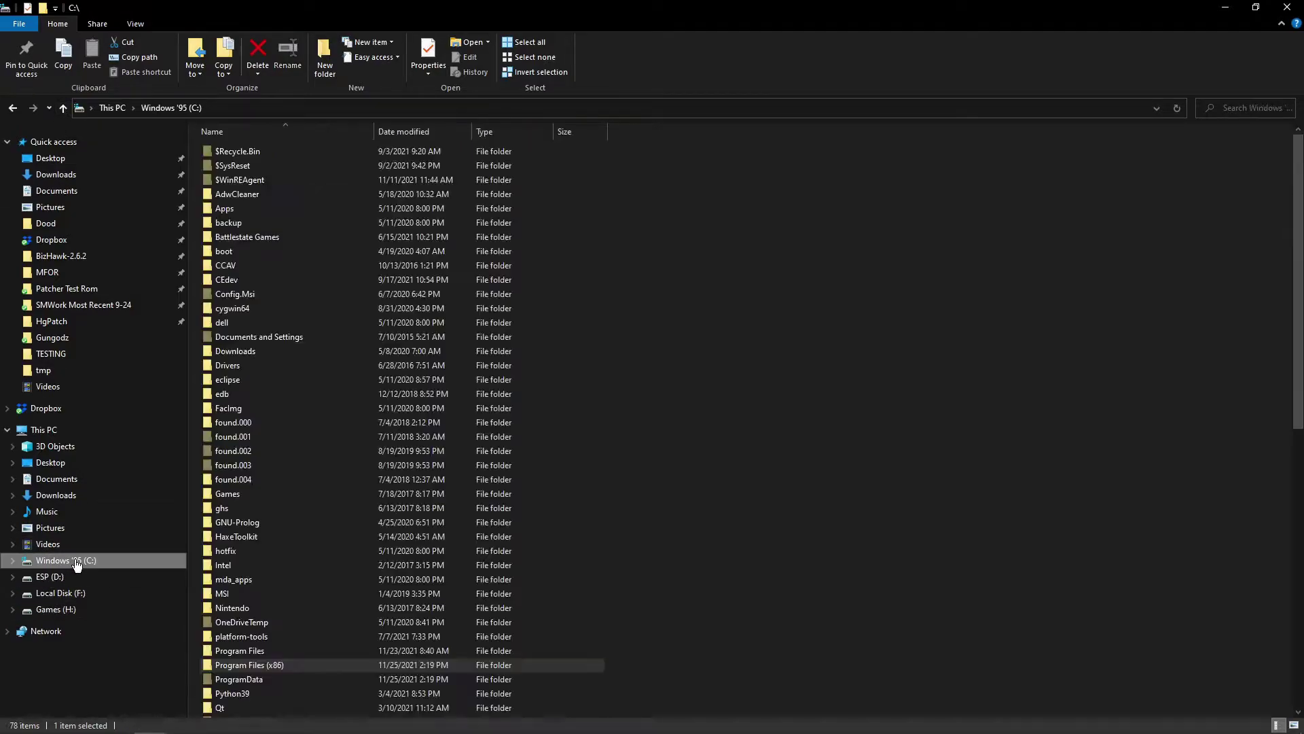
double_click(336, 662)
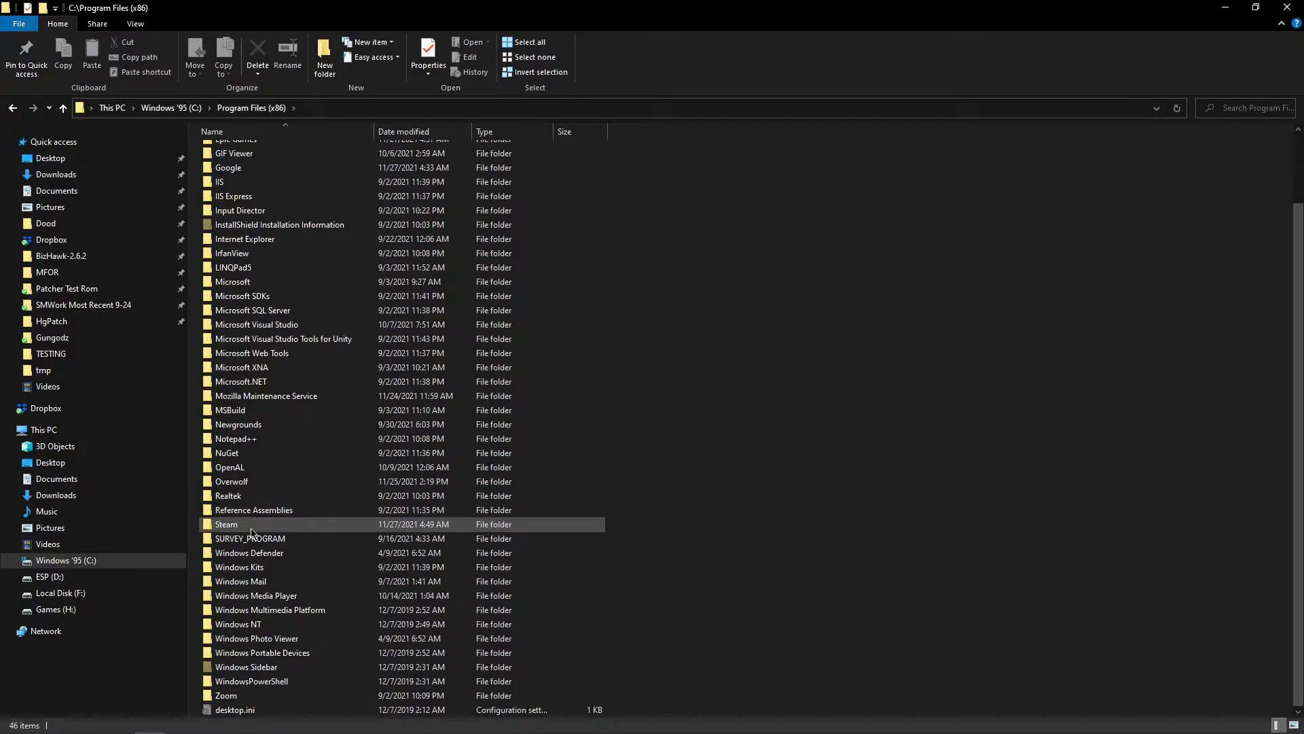
double_click(251, 533)
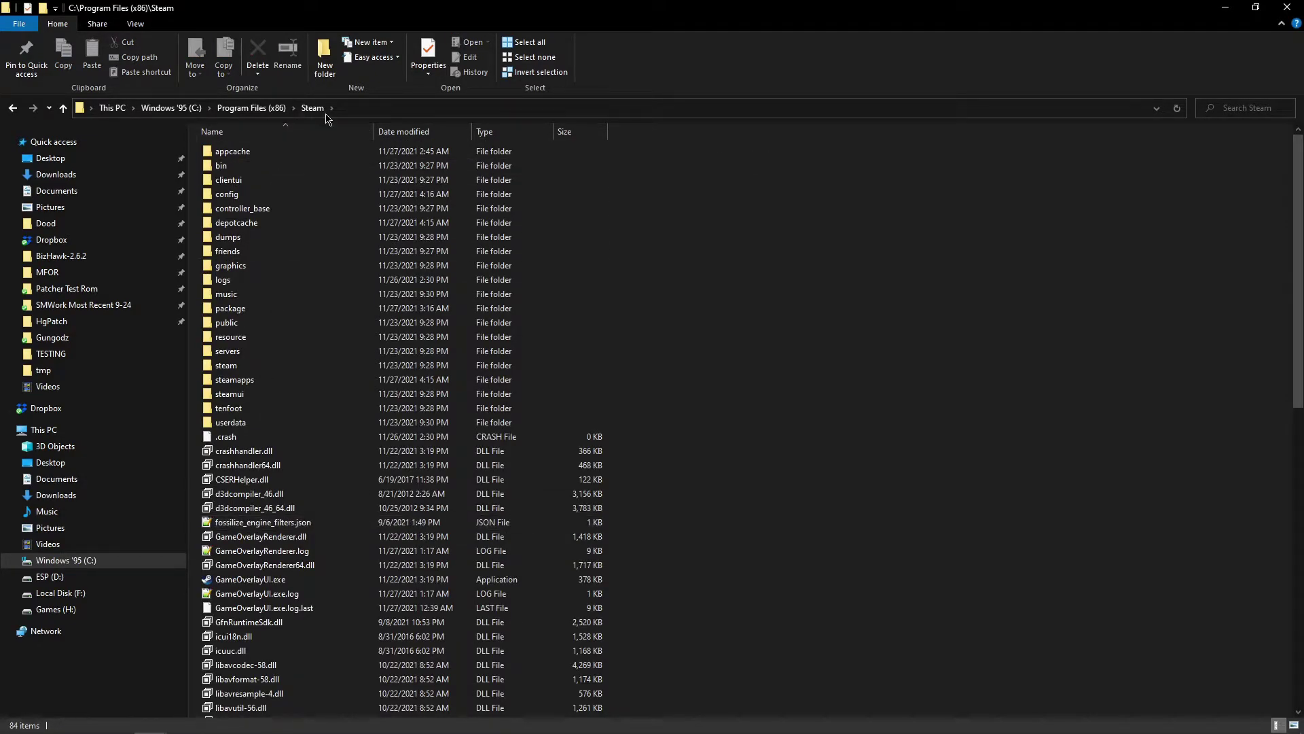
double_click(283, 378)
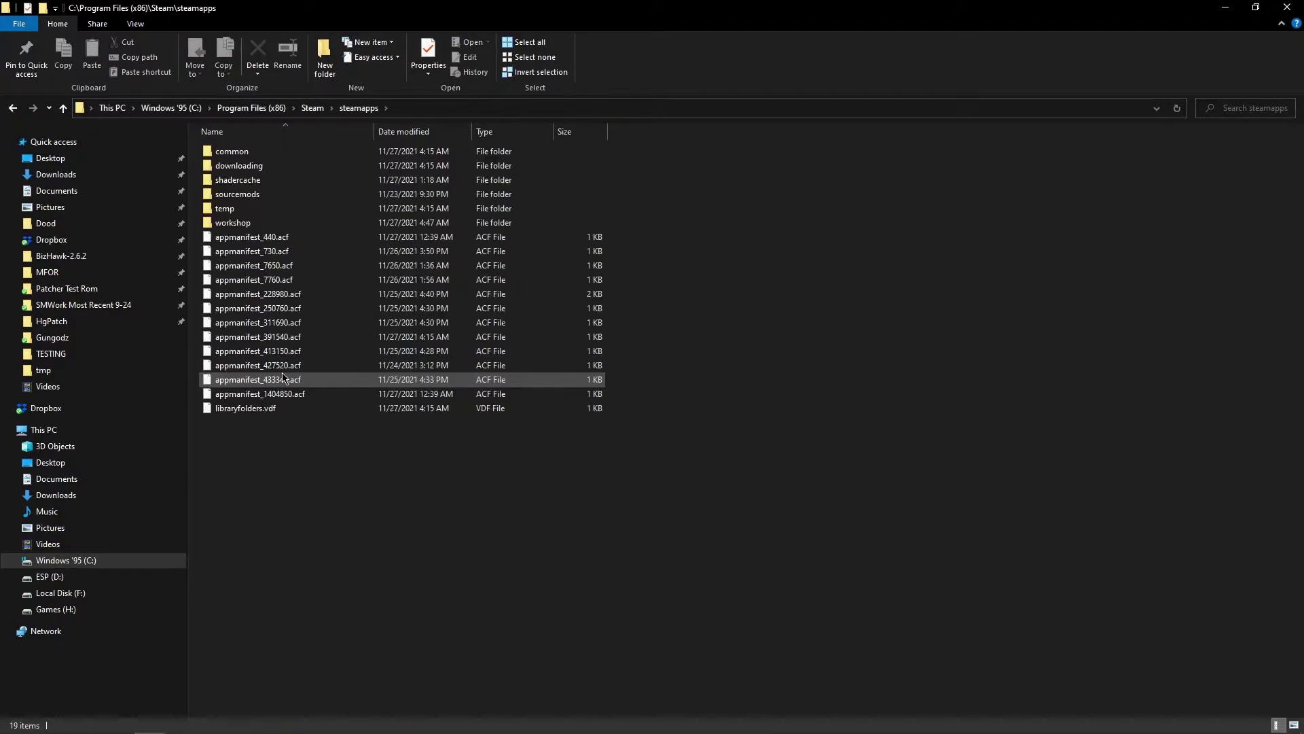
double_click(317, 157)
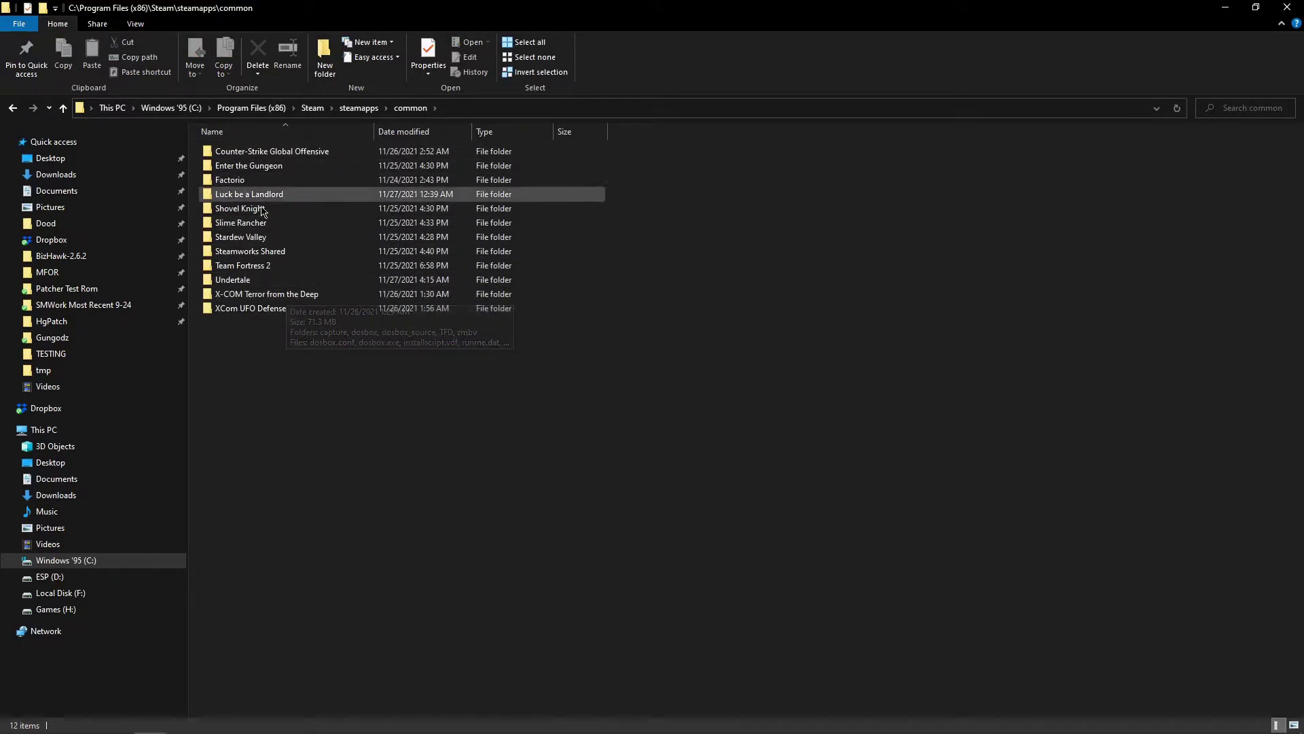
double_click(269, 281)
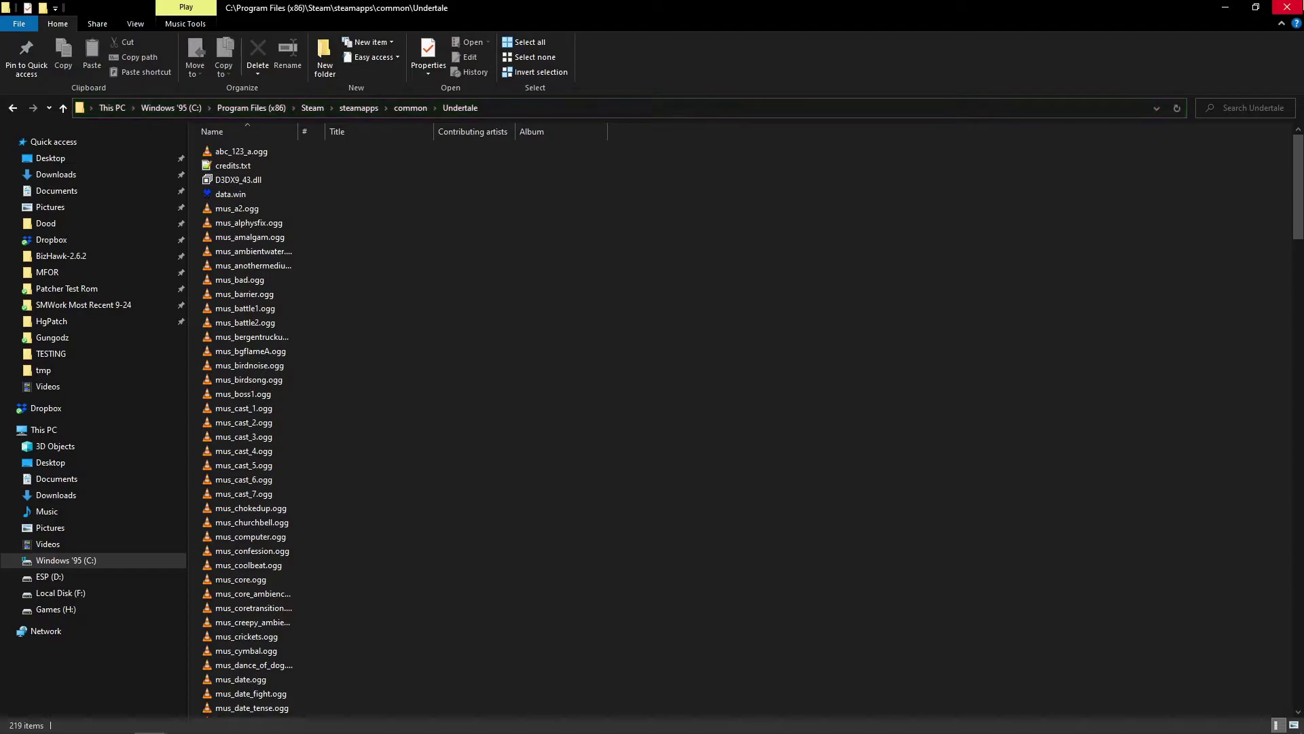
left_click(320, 720)
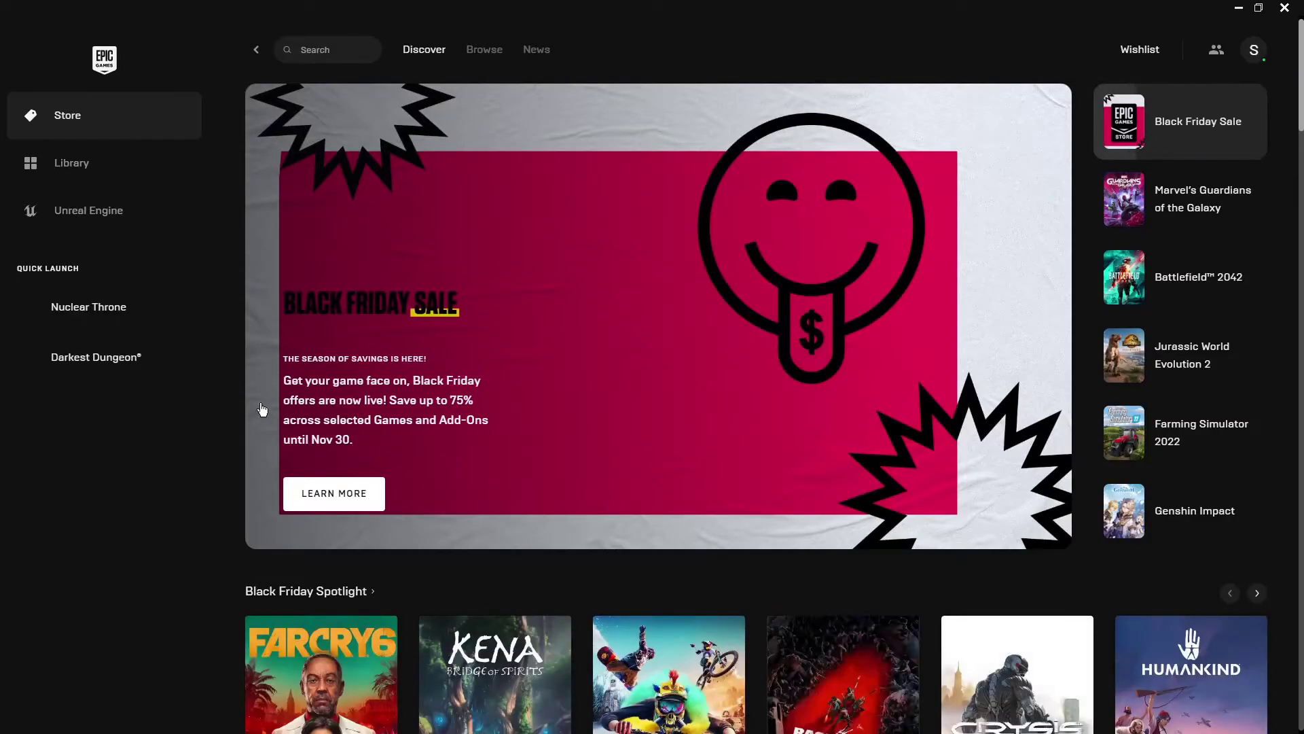
Step: From the Epic Library, start installing Hyper Light Drifter and select its install path
left_click(93, 159)
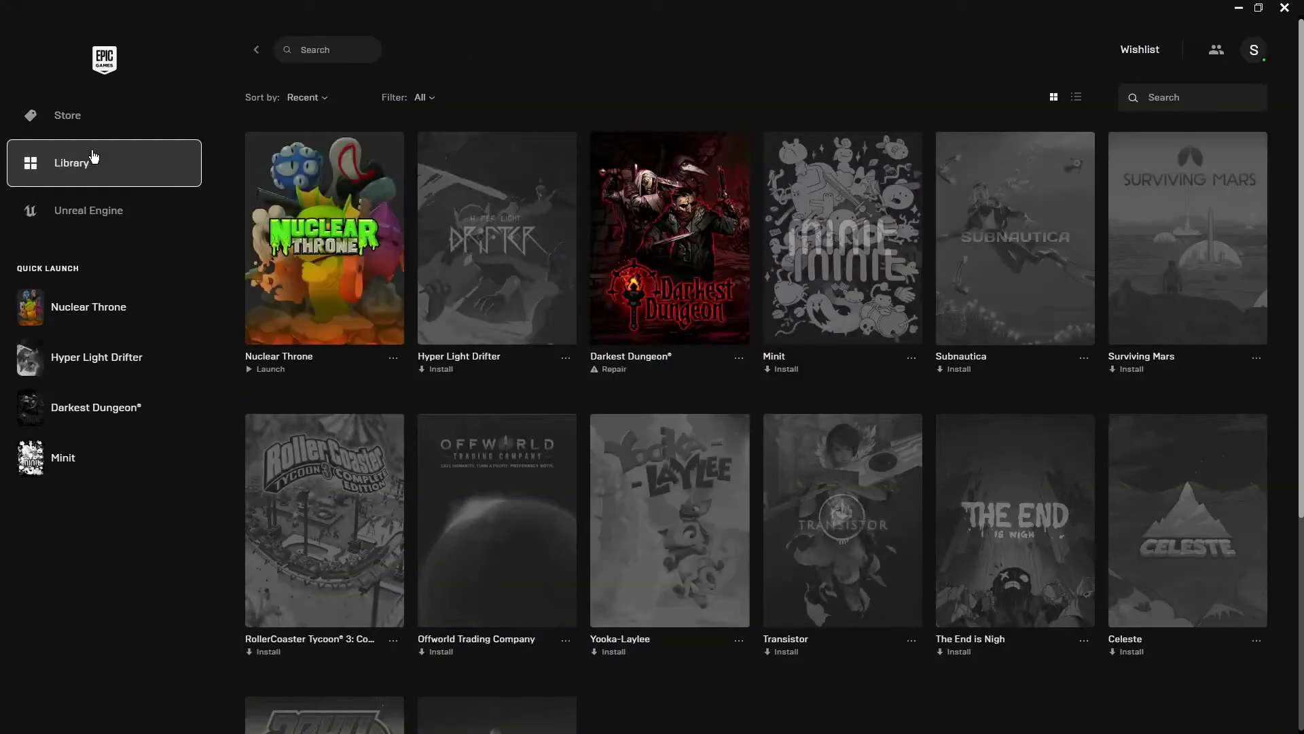
left_click(522, 281)
left_click_drag(495, 340, 648, 346)
left_click(647, 344)
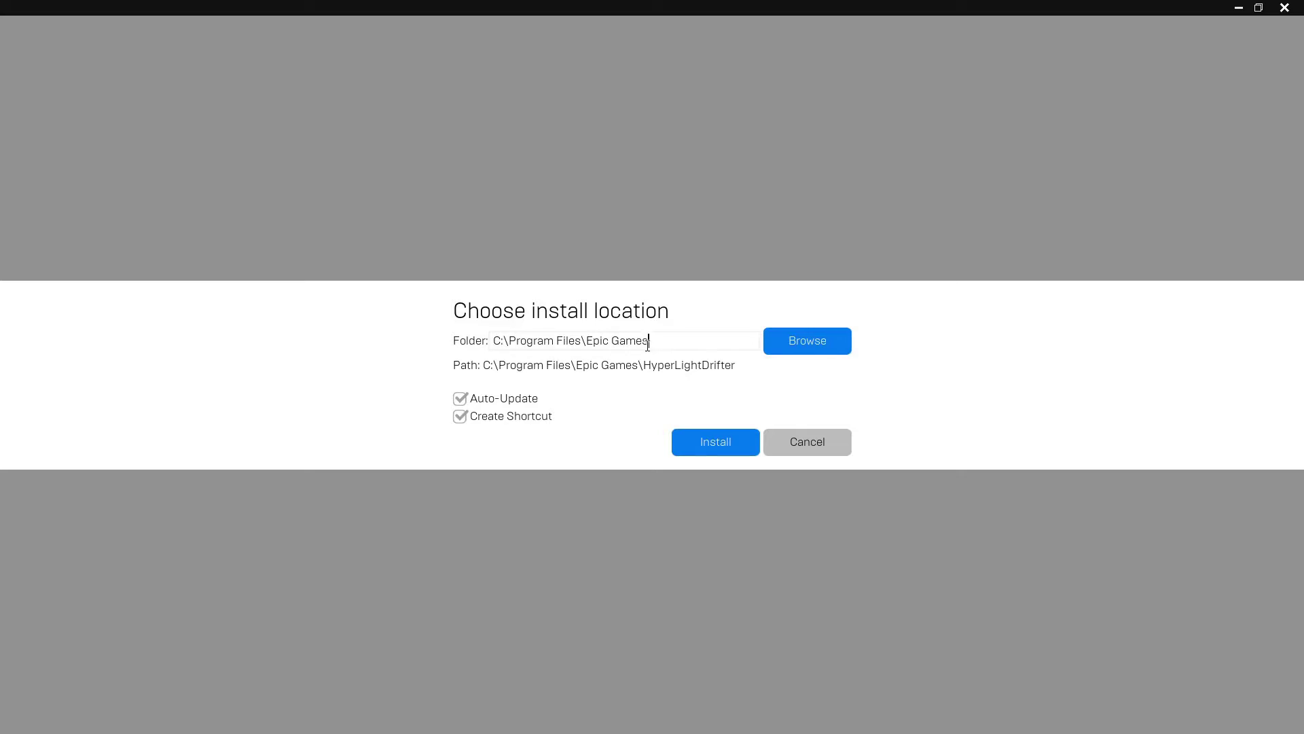
left_click_drag(648, 344, 484, 348)
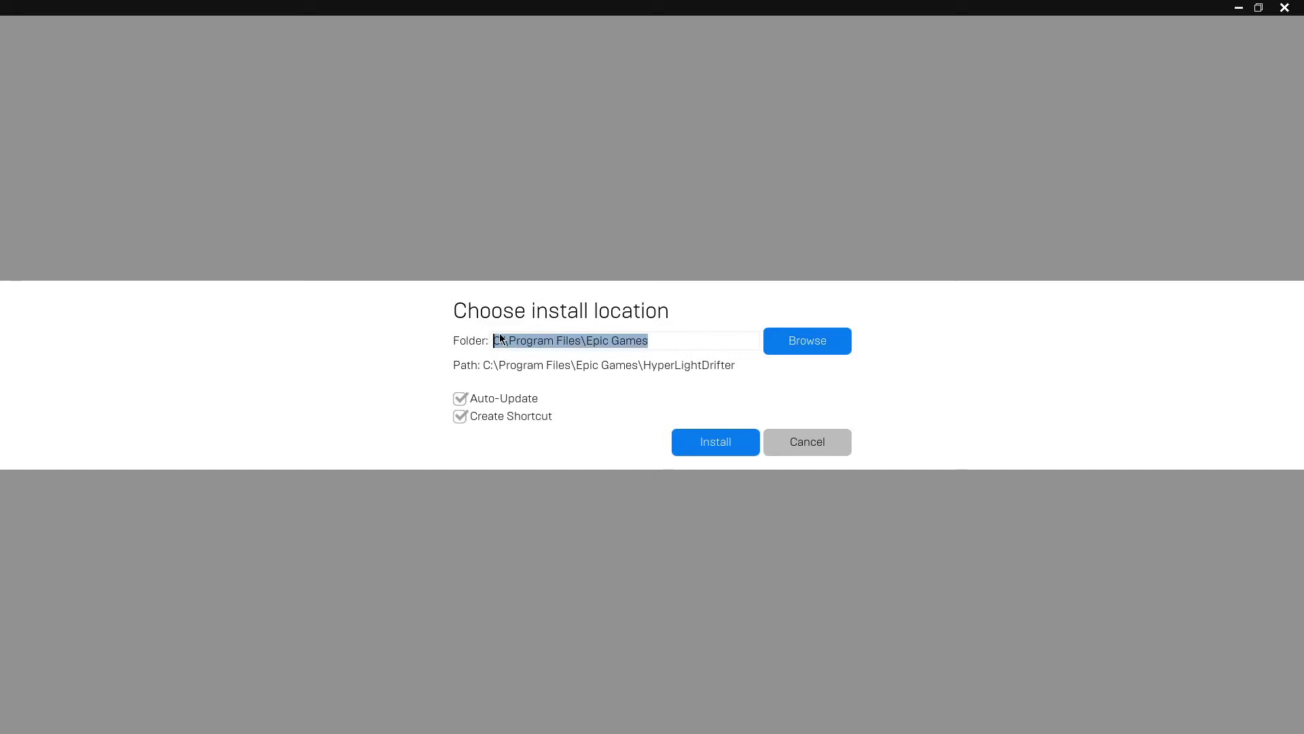
Step: Browse the install location to the Epic Games folder, then cancel the install and close the launcher
left_click(811, 346)
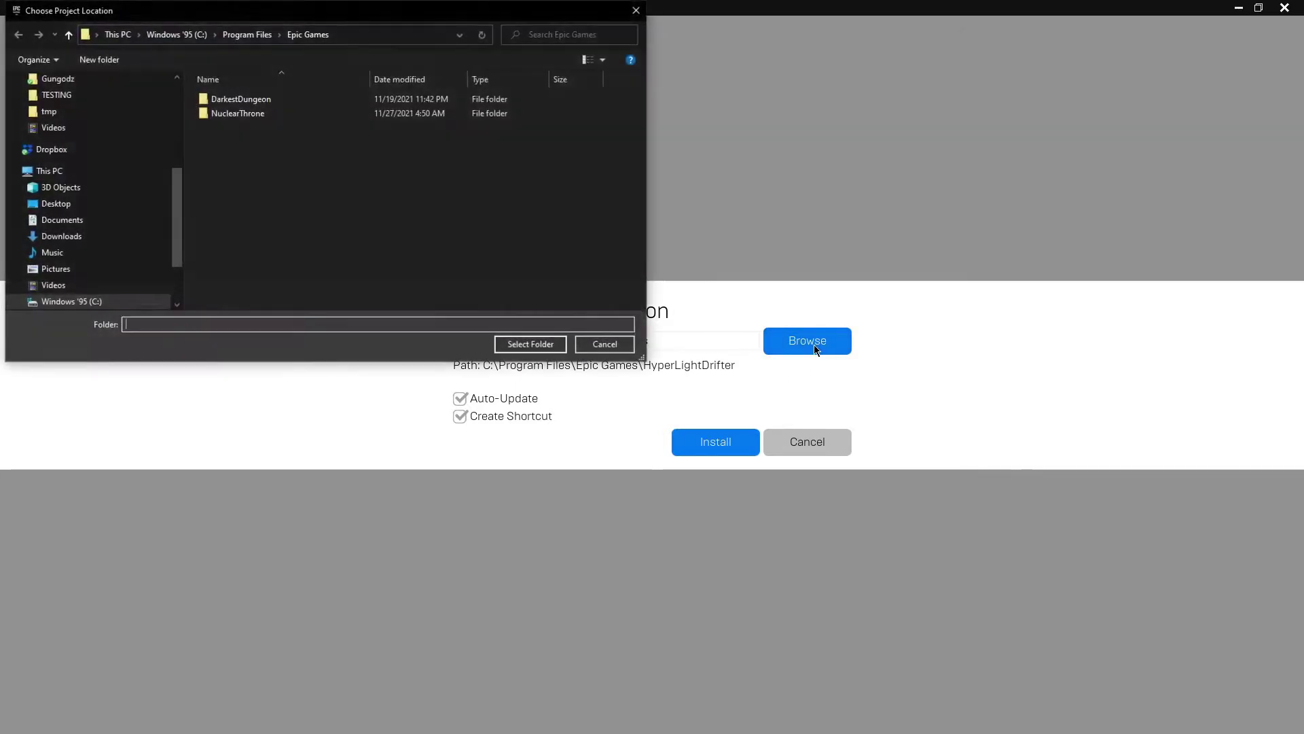
left_click_drag(413, 17, 748, 247)
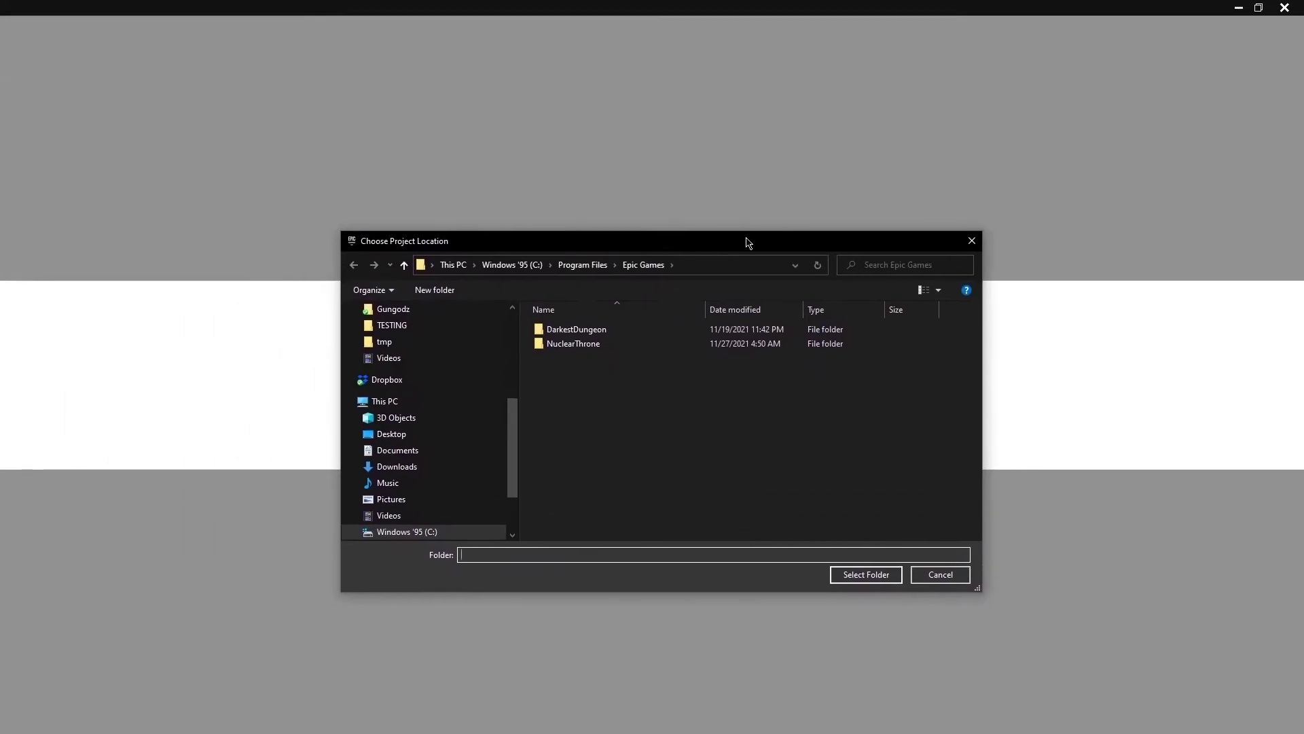
double_click(664, 345)
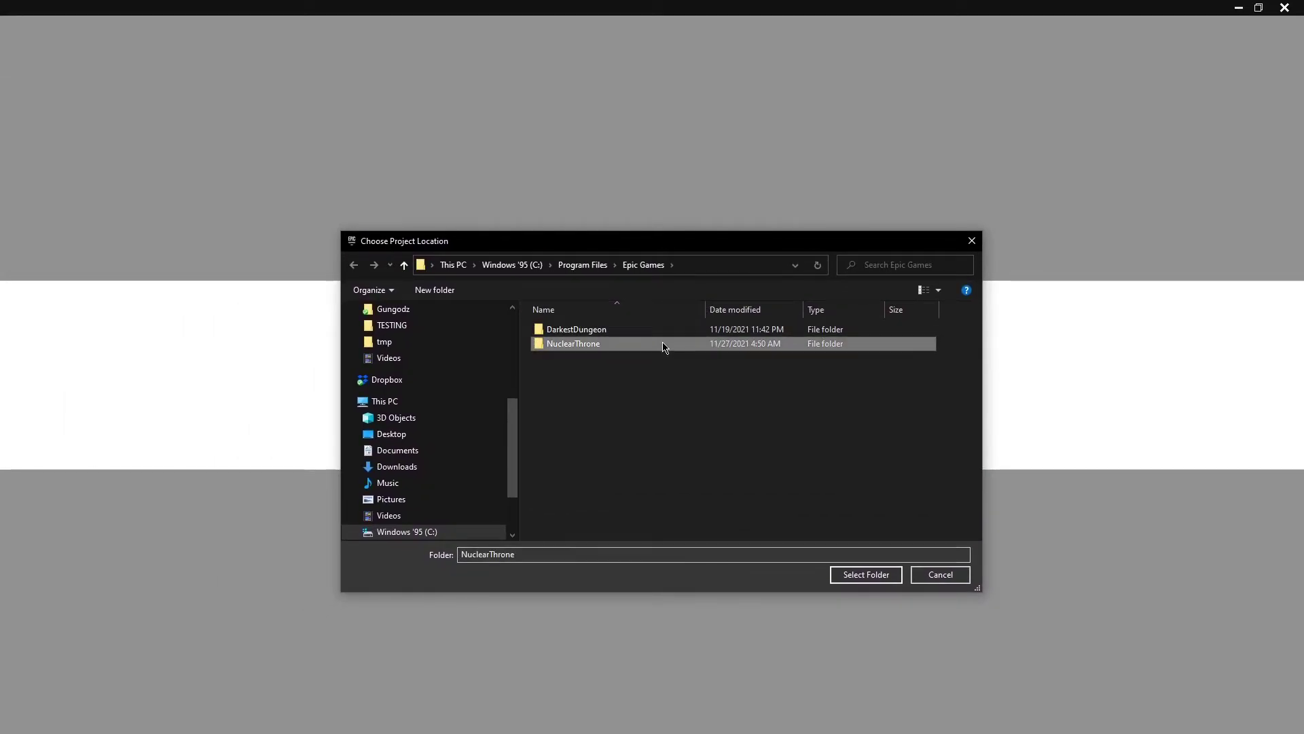
left_click(404, 265)
left_click(947, 577)
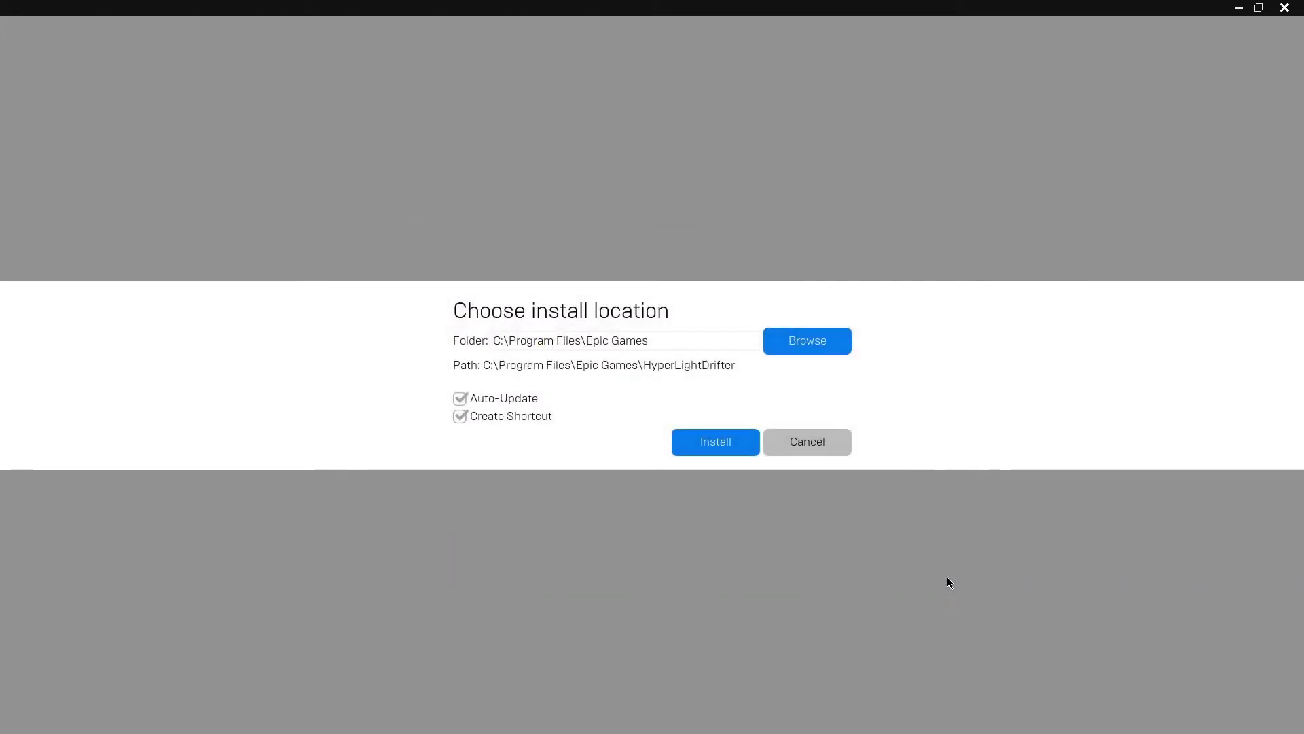
left_click(805, 443)
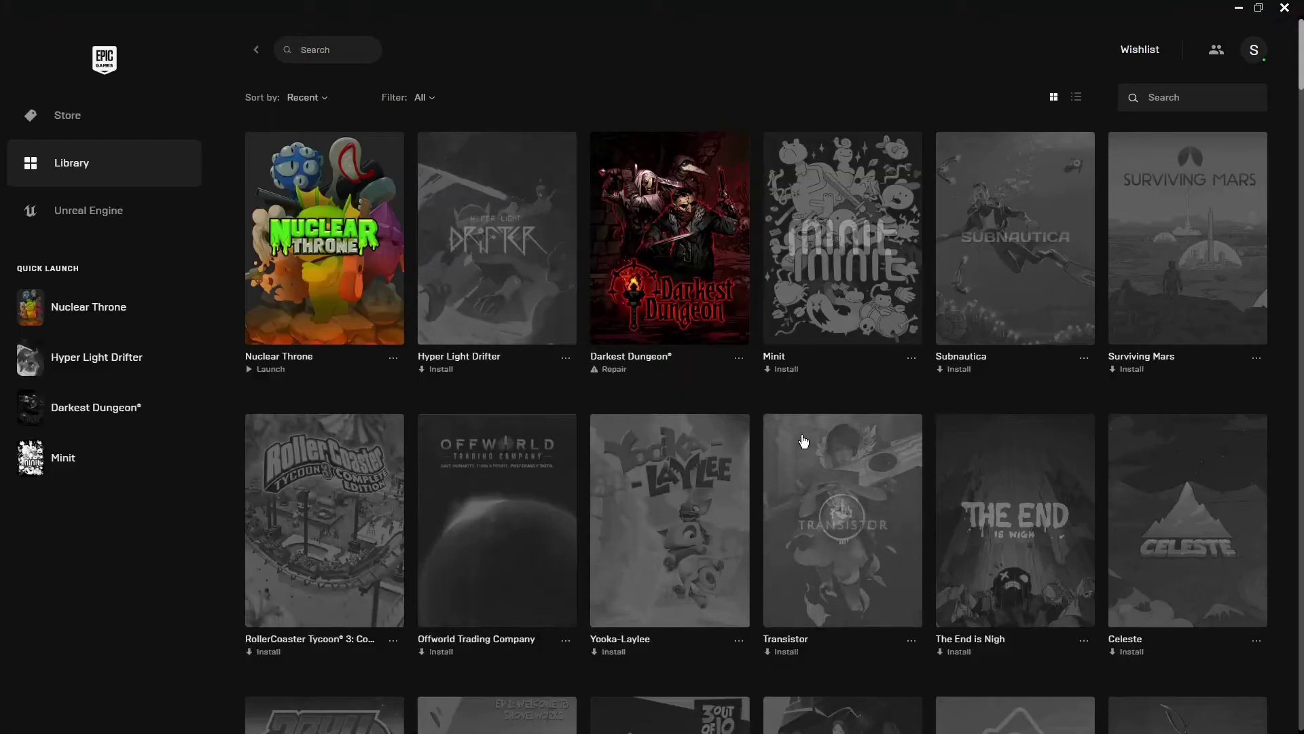
left_click(1297, 9)
Step: Go up to C:\ and open Program Files\Epic Games\NuclearThrone, scrolling through its files
left_click(63, 108)
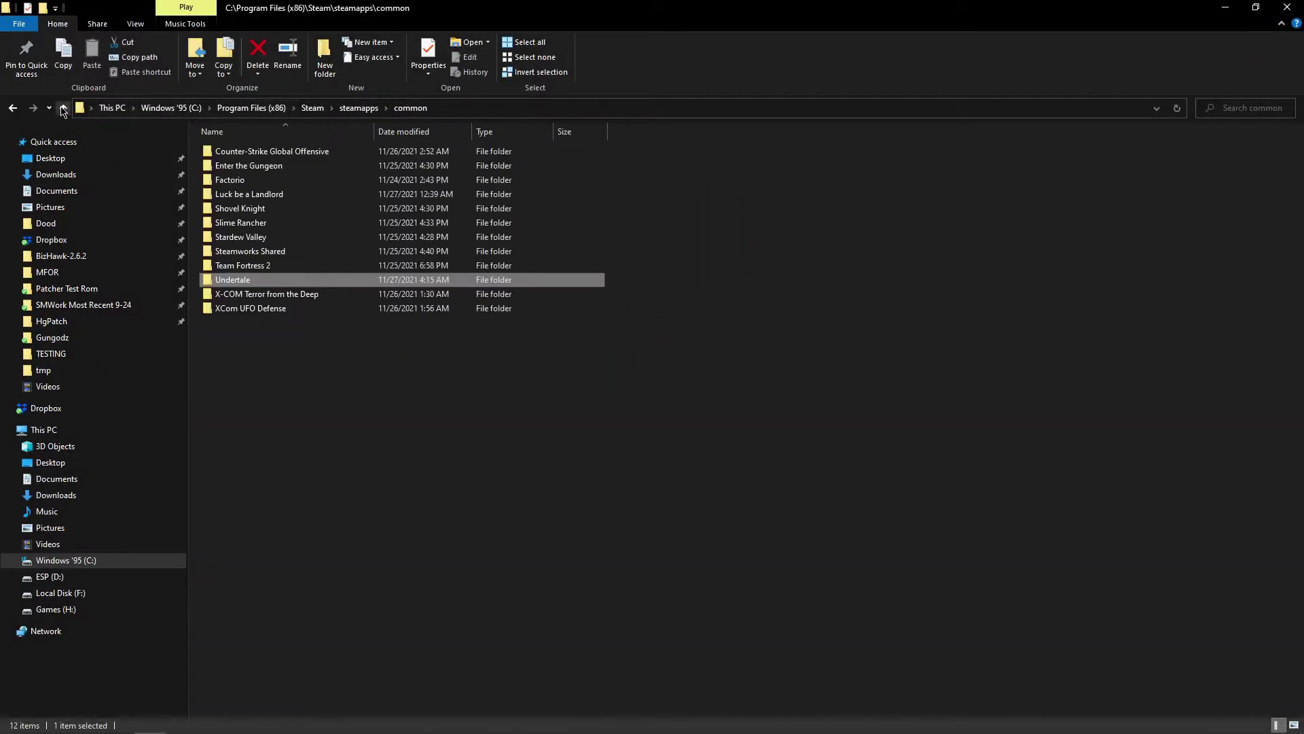
left_click(62, 108)
left_click(62, 109)
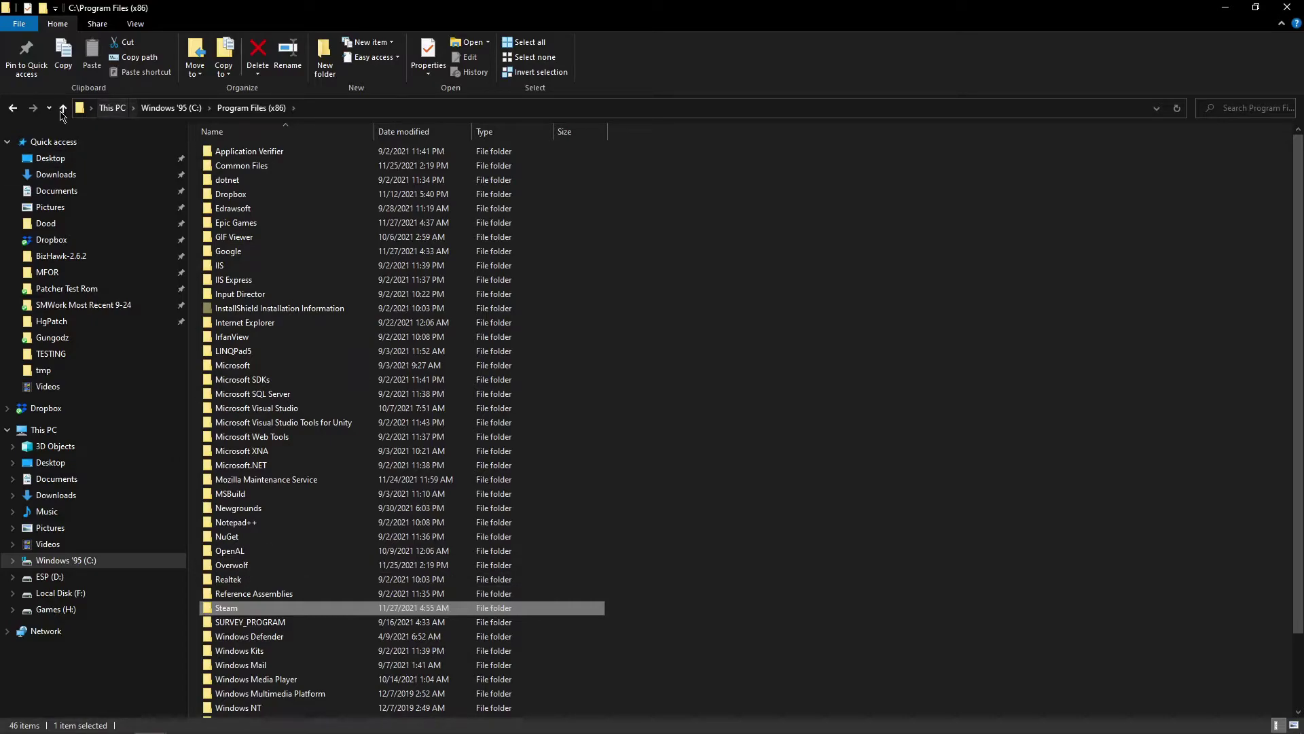
left_click(62, 109)
double_click(263, 652)
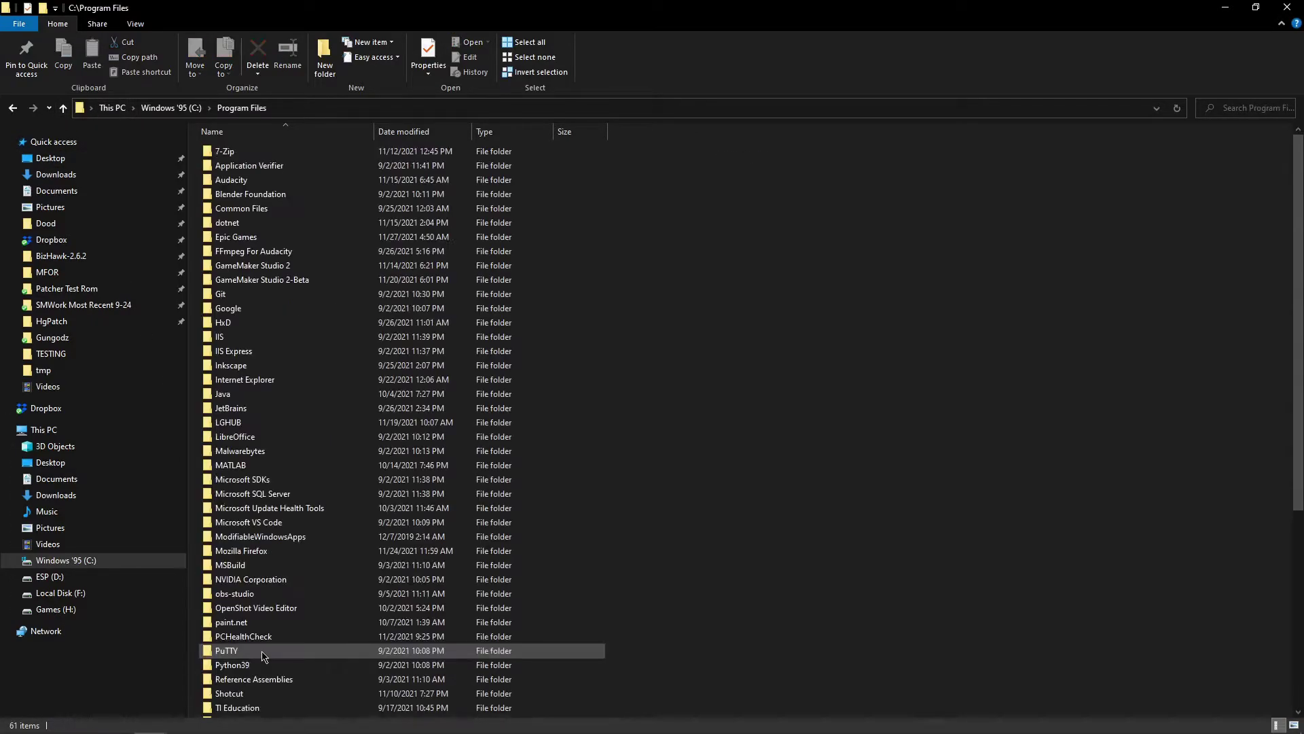
double_click(315, 238)
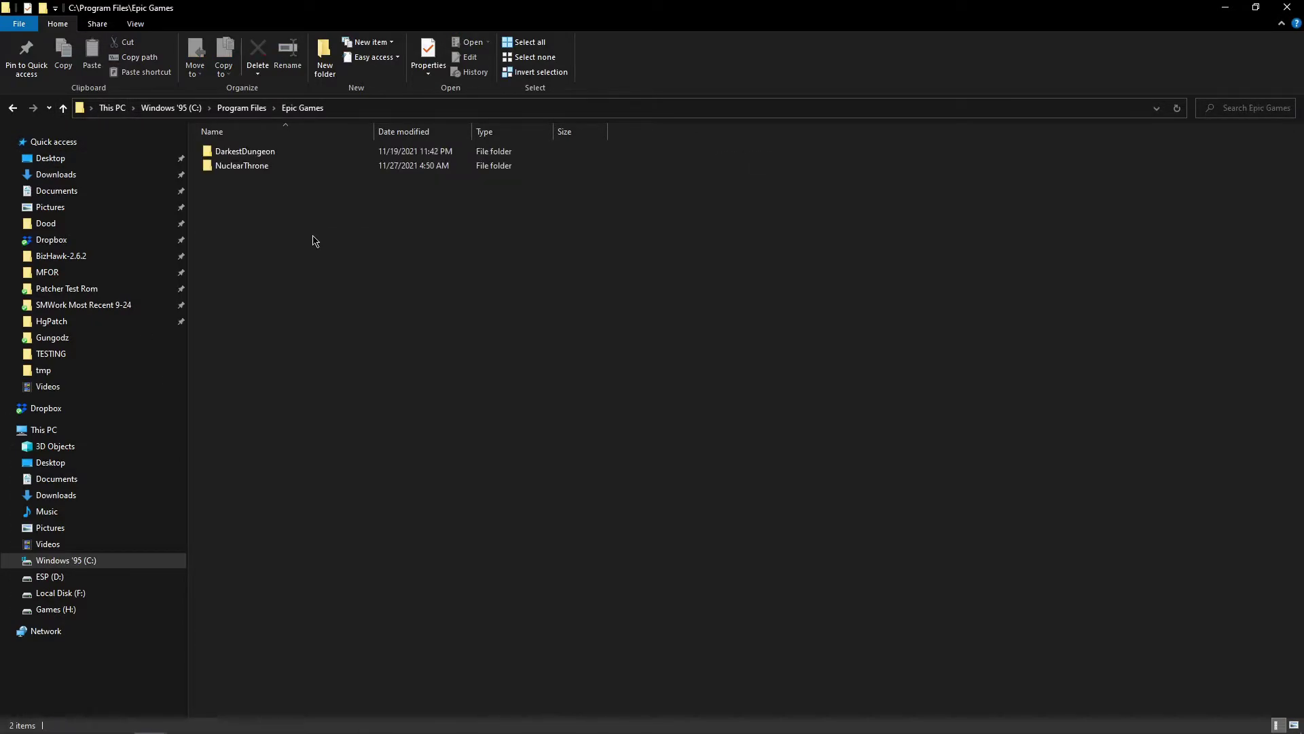
double_click(294, 166)
scroll(373, 442, "down", 7)
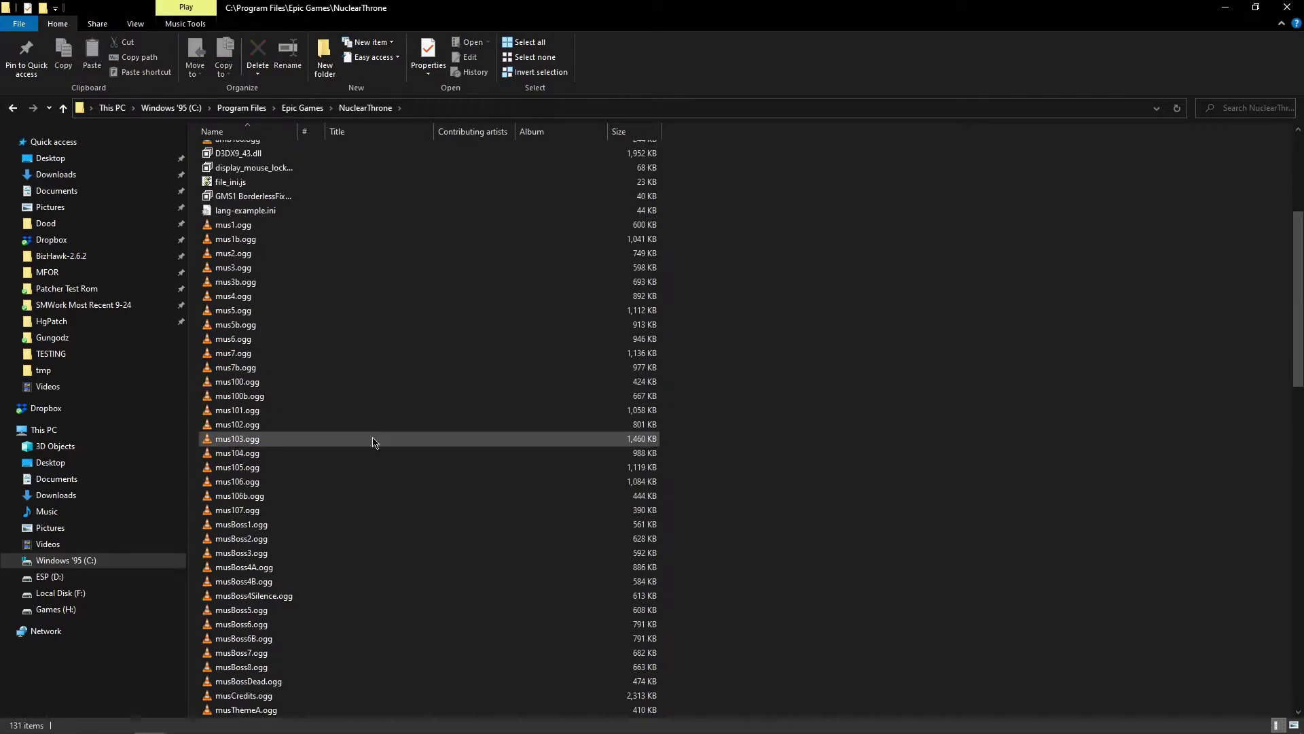
scroll(392, 449, "down", 7)
scroll(392, 449, "down", 8)
scroll(349, 379, "down", 8)
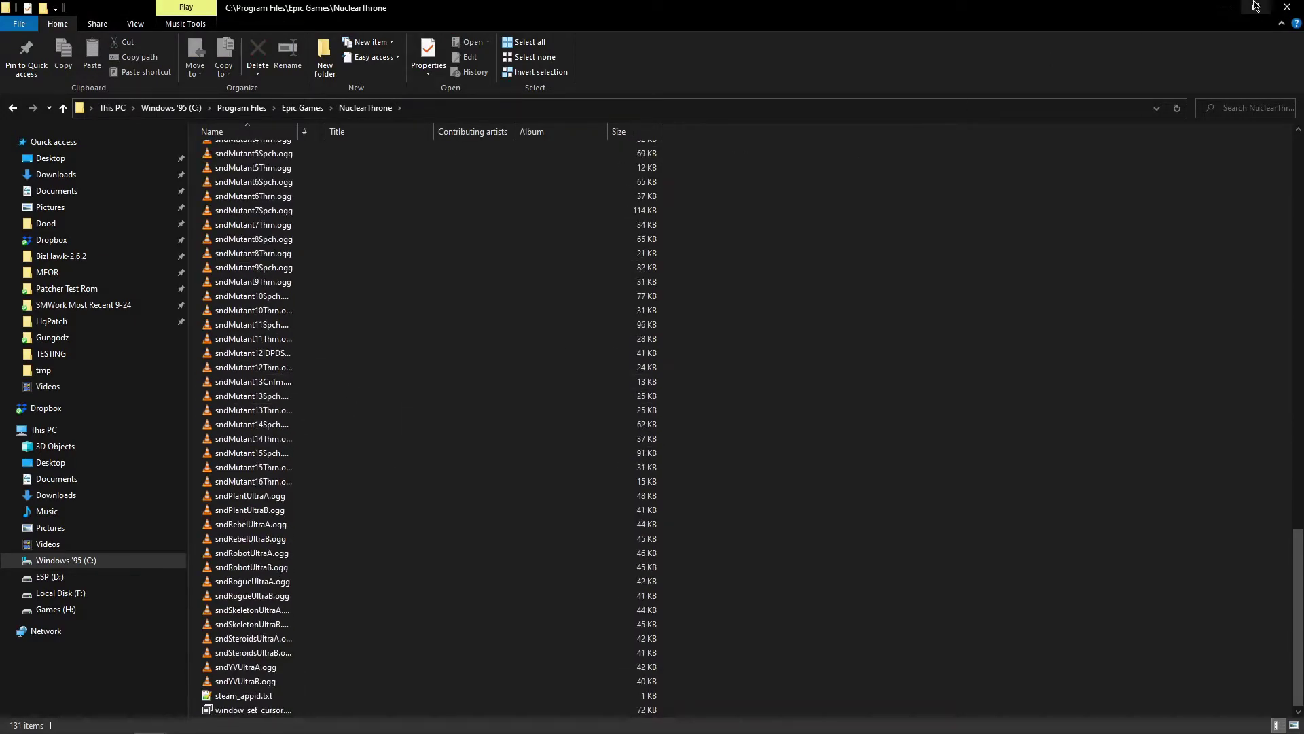
Step: Close File Explorer, Undertale's properties dialog and Steam
left_click(1288, 7)
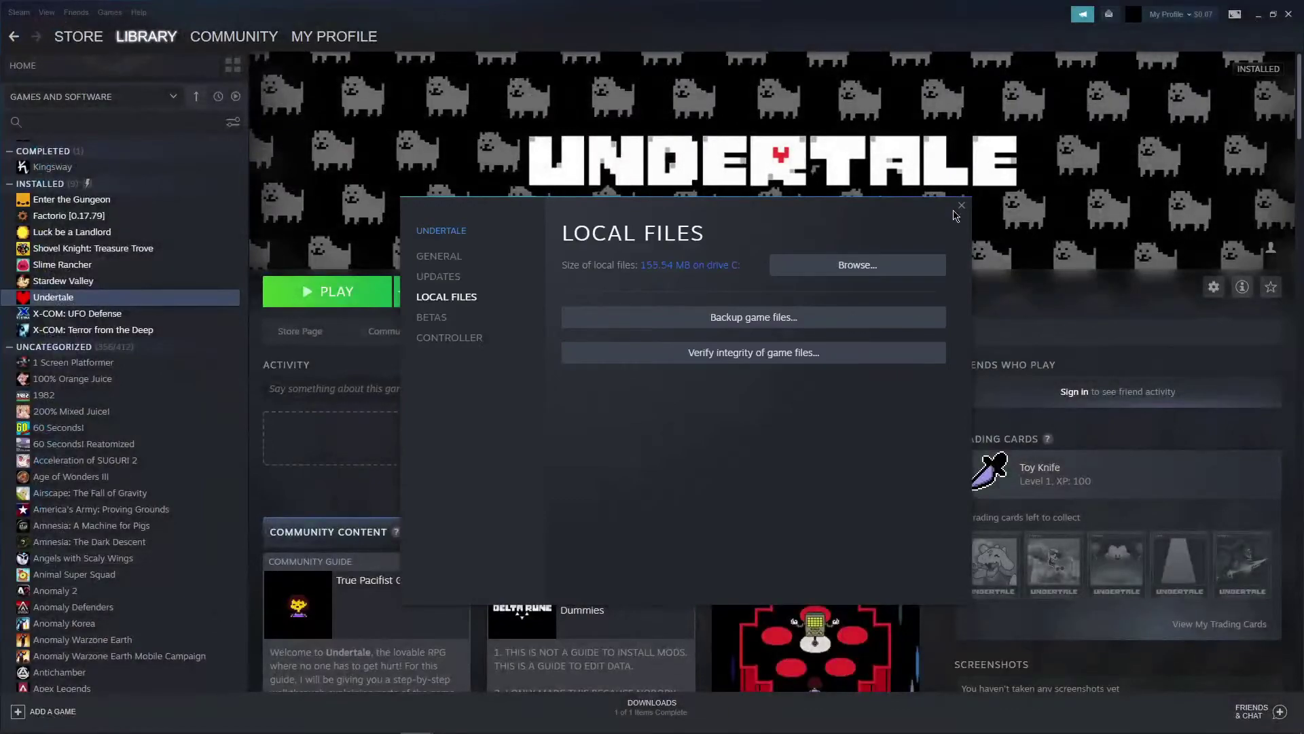
left_click(958, 212)
left_click(1287, 14)
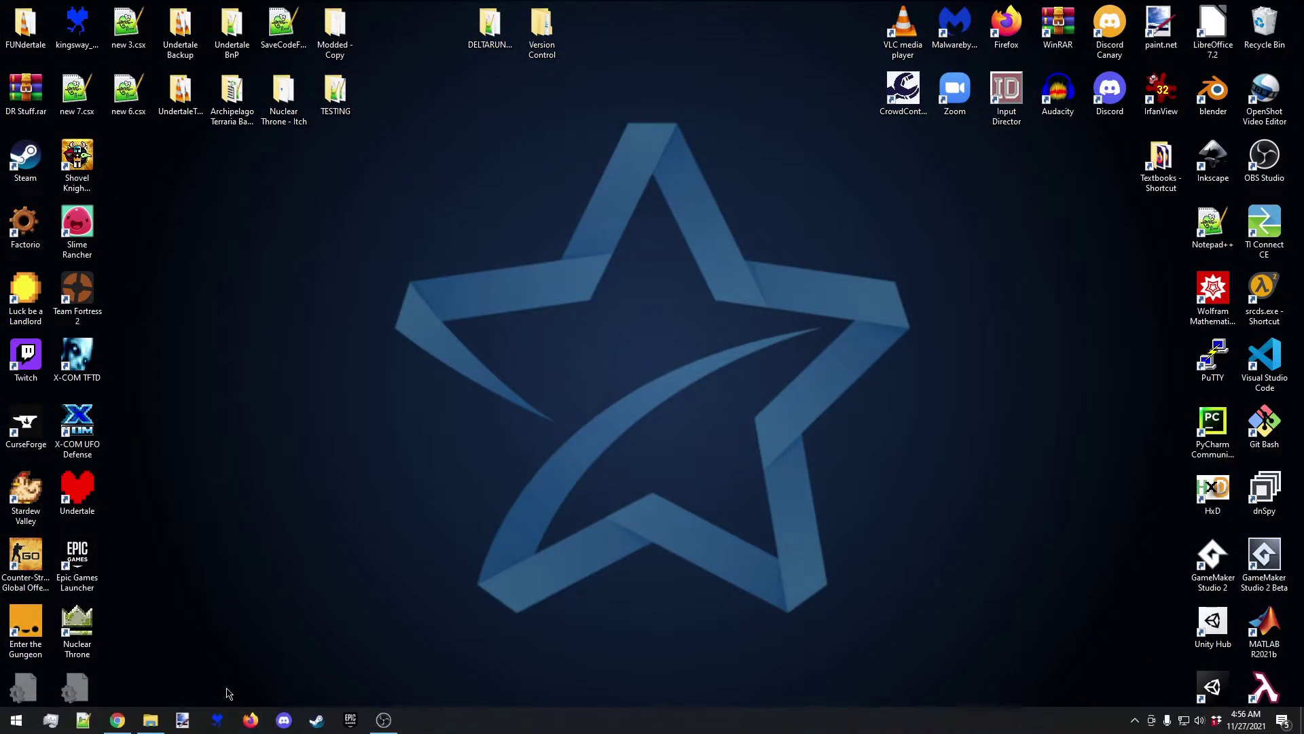
left_click(150, 719)
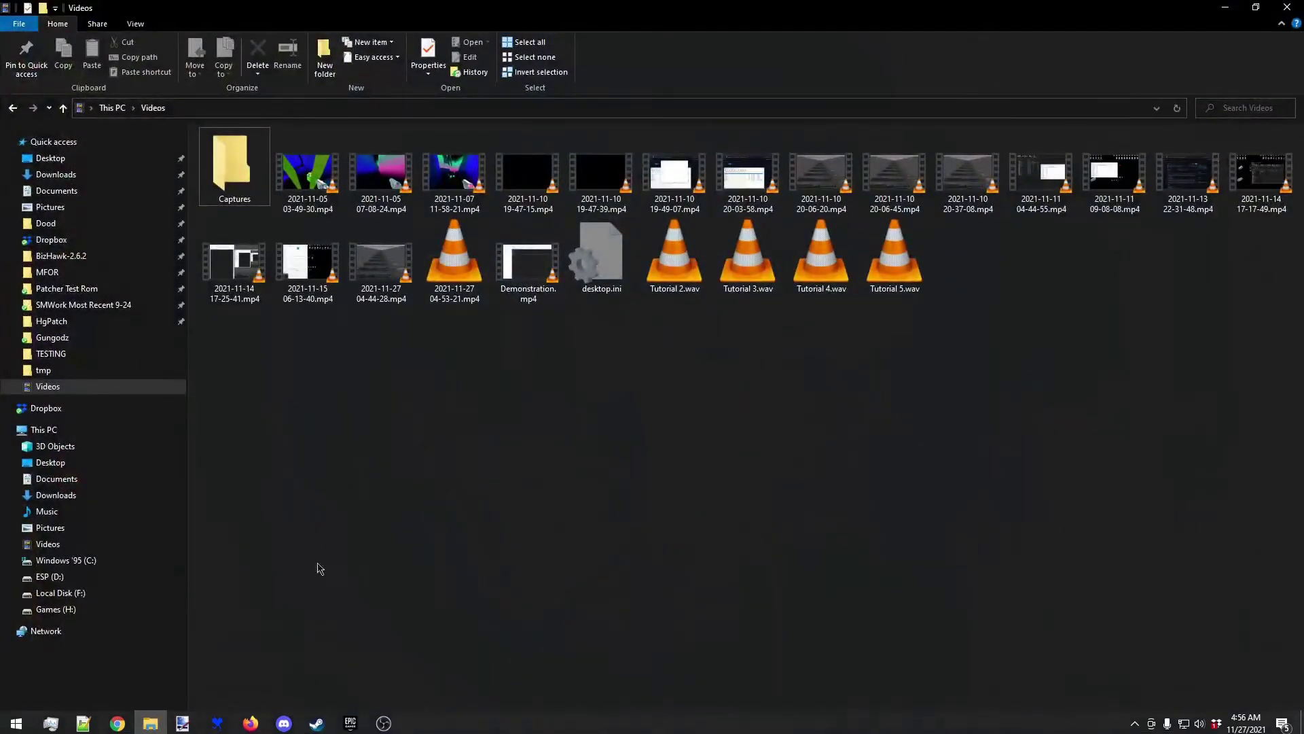
mouse_move(56, 478)
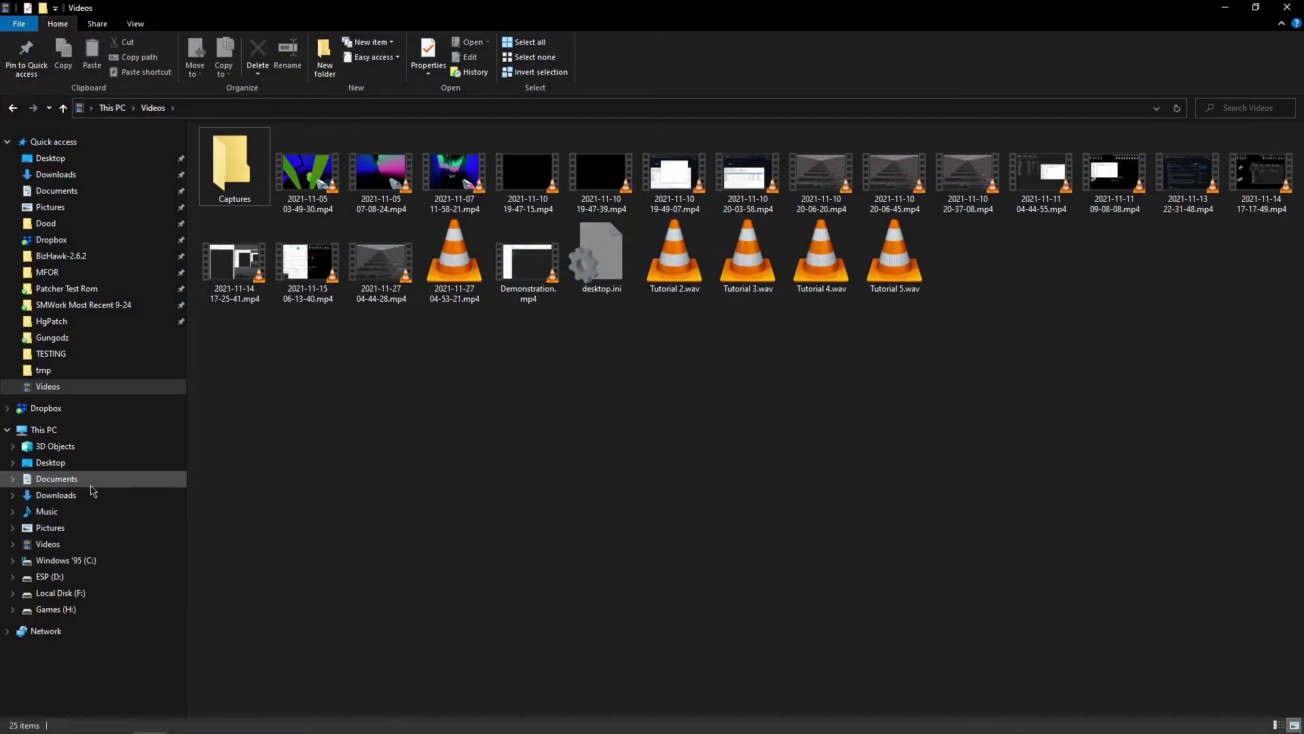
left_click(92, 483)
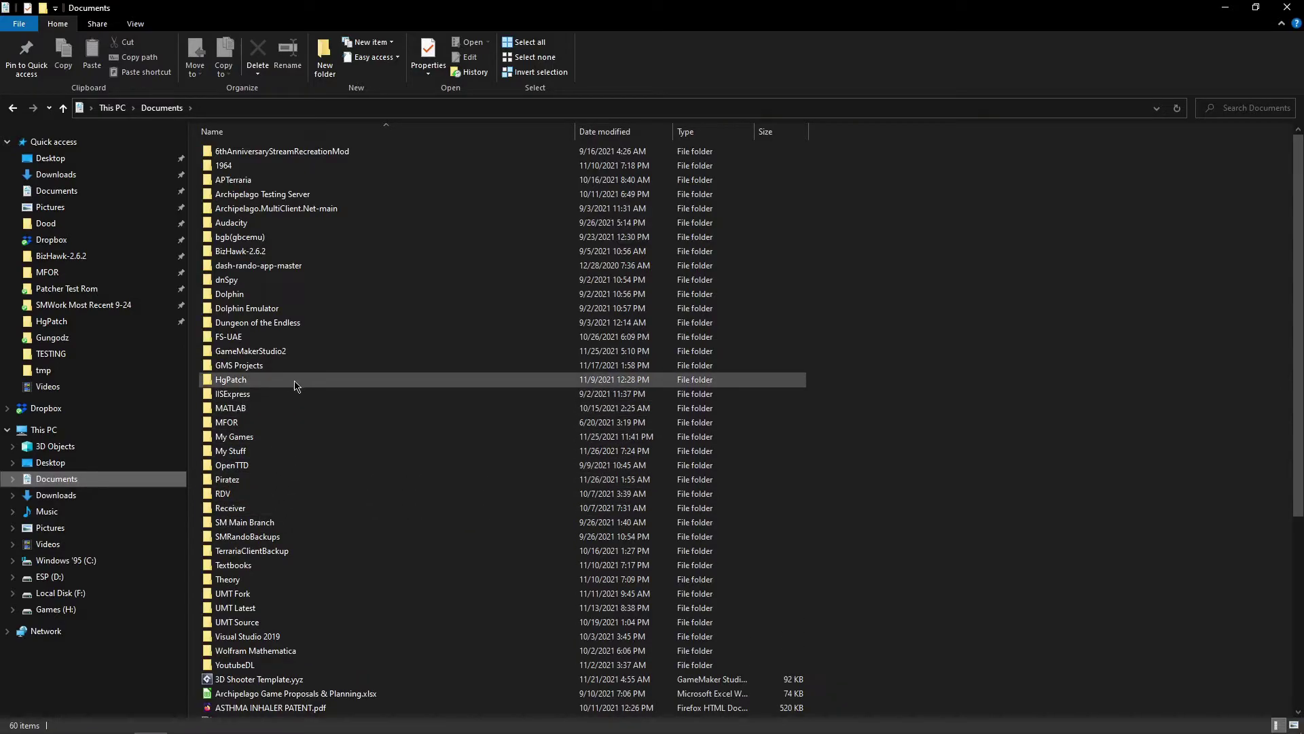
double_click(261, 437)
left_click_drag(259, 434, 408, 303)
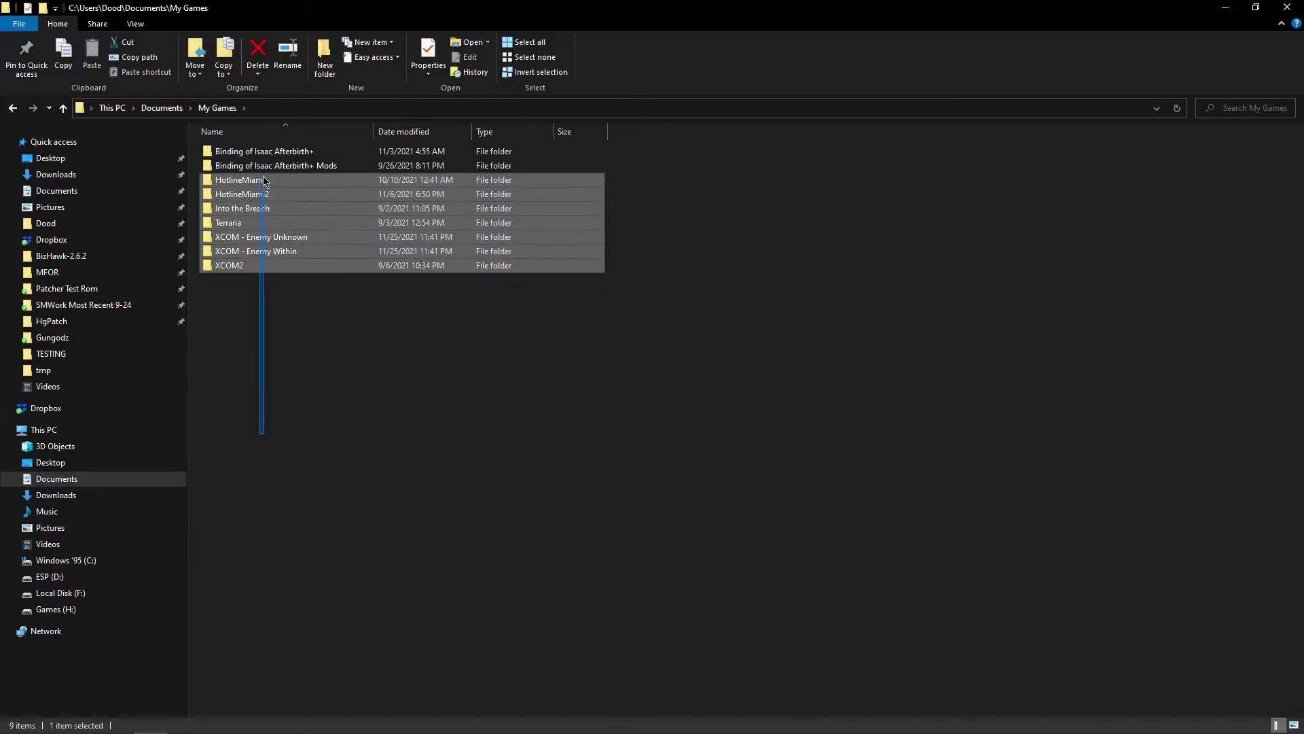
left_click(325, 359)
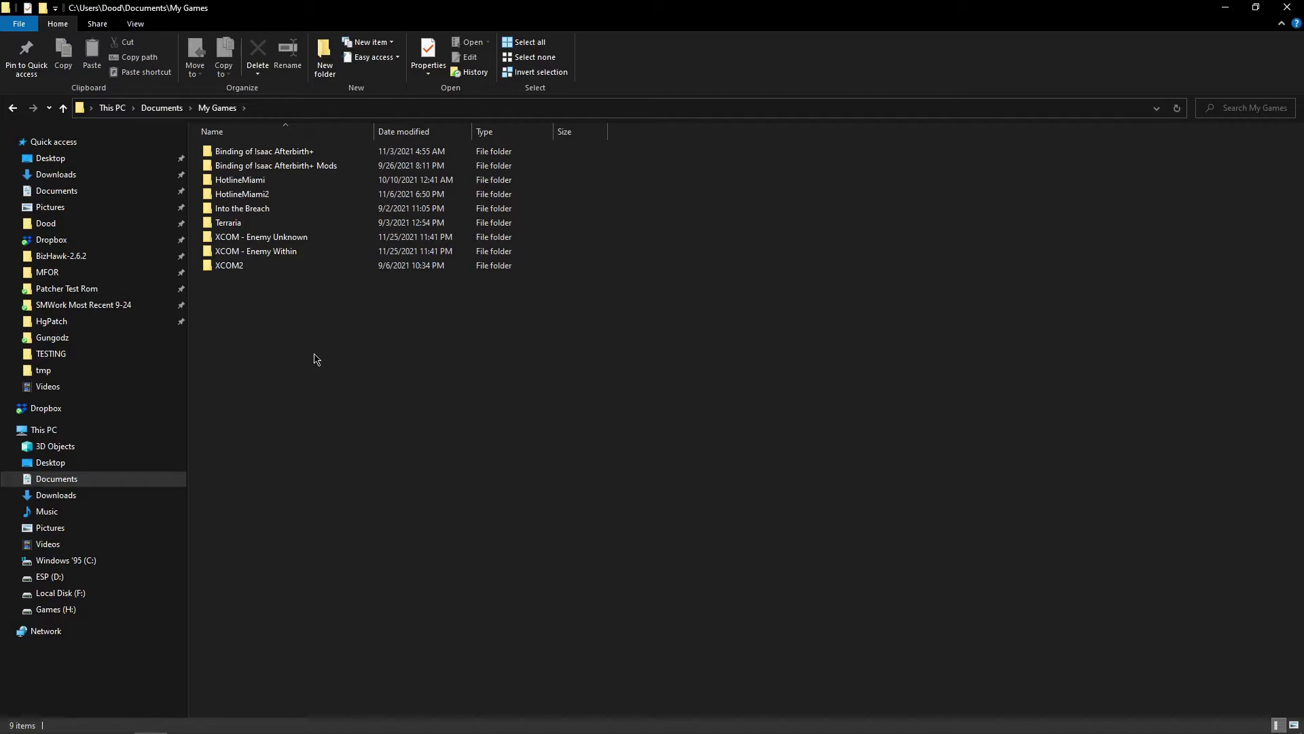
mouse_move(91, 288)
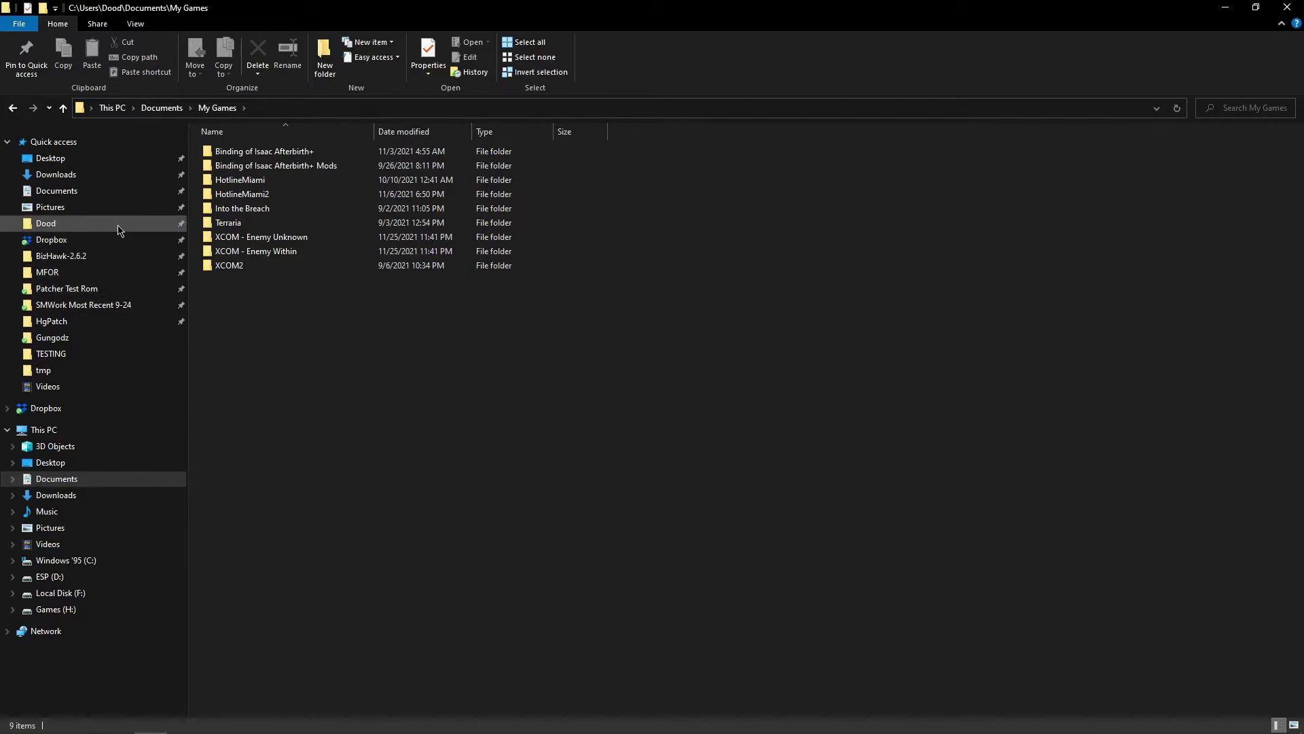
left_click(119, 231)
scroll(724, 546, "down", 5)
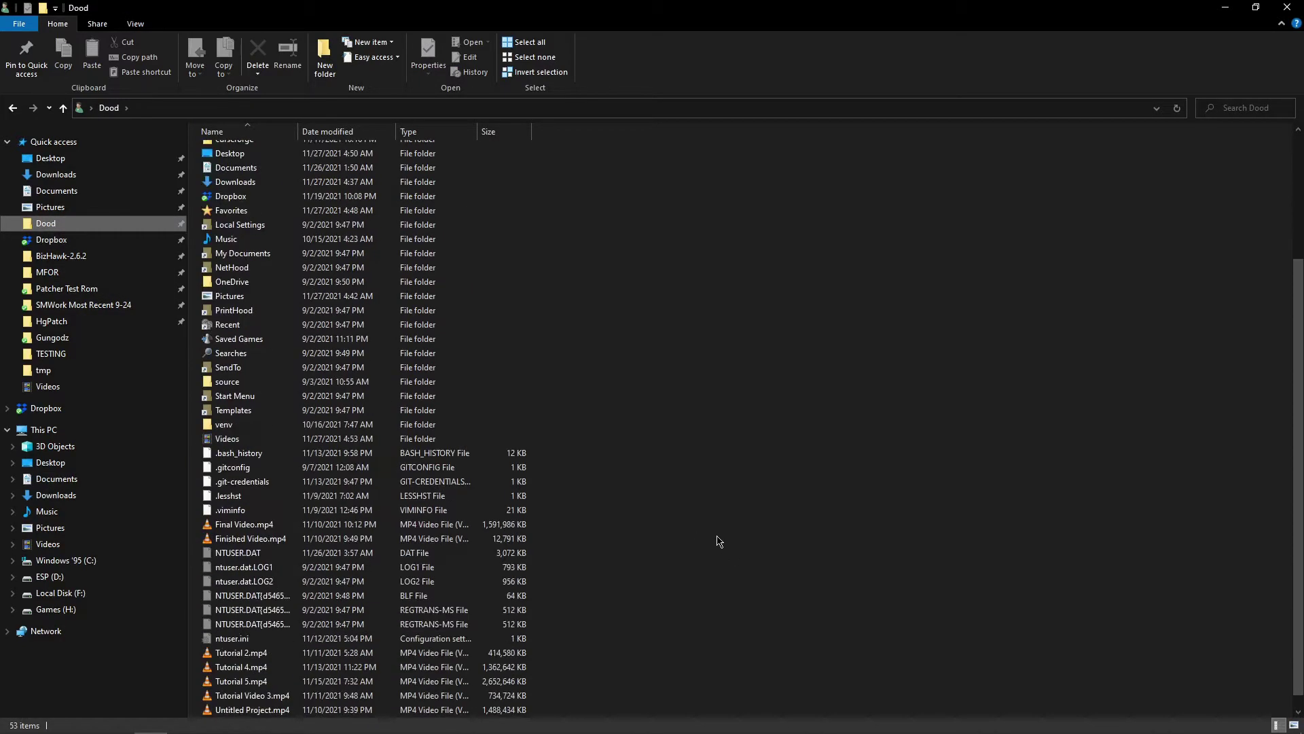
left_click(392, 339)
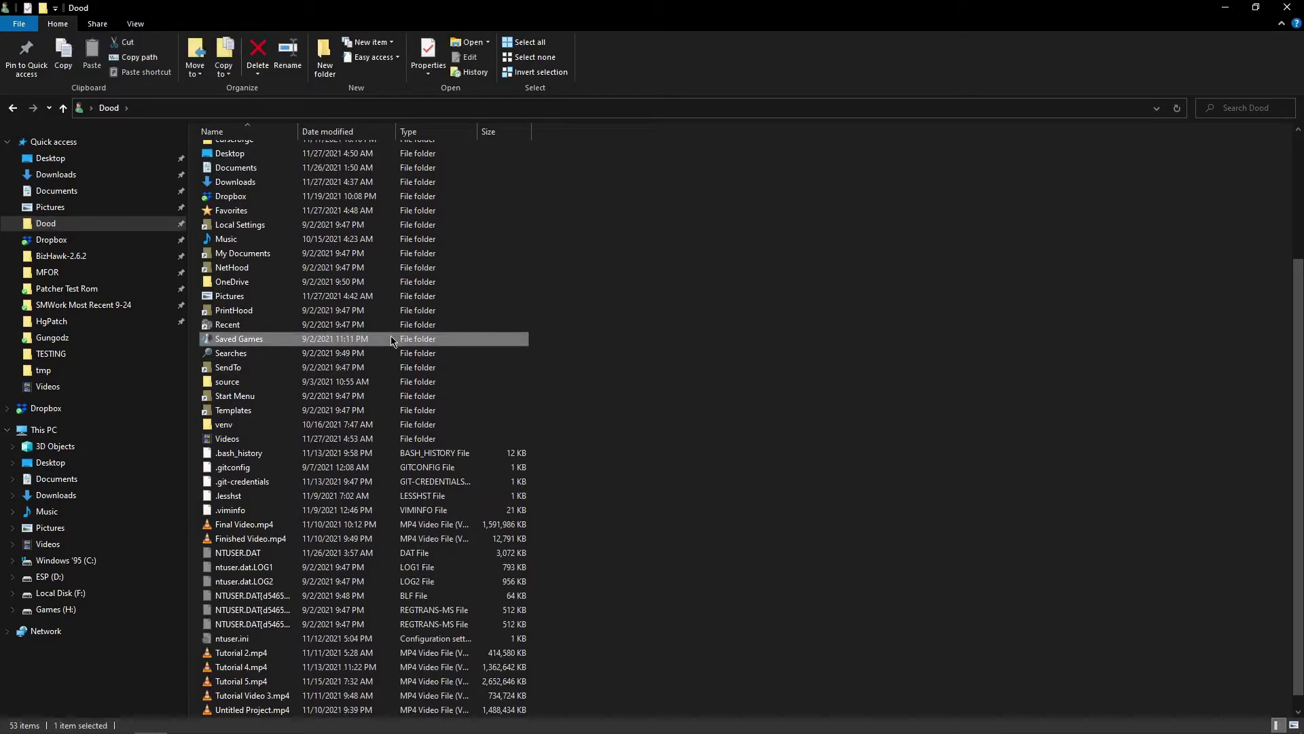
left_click(187, 111)
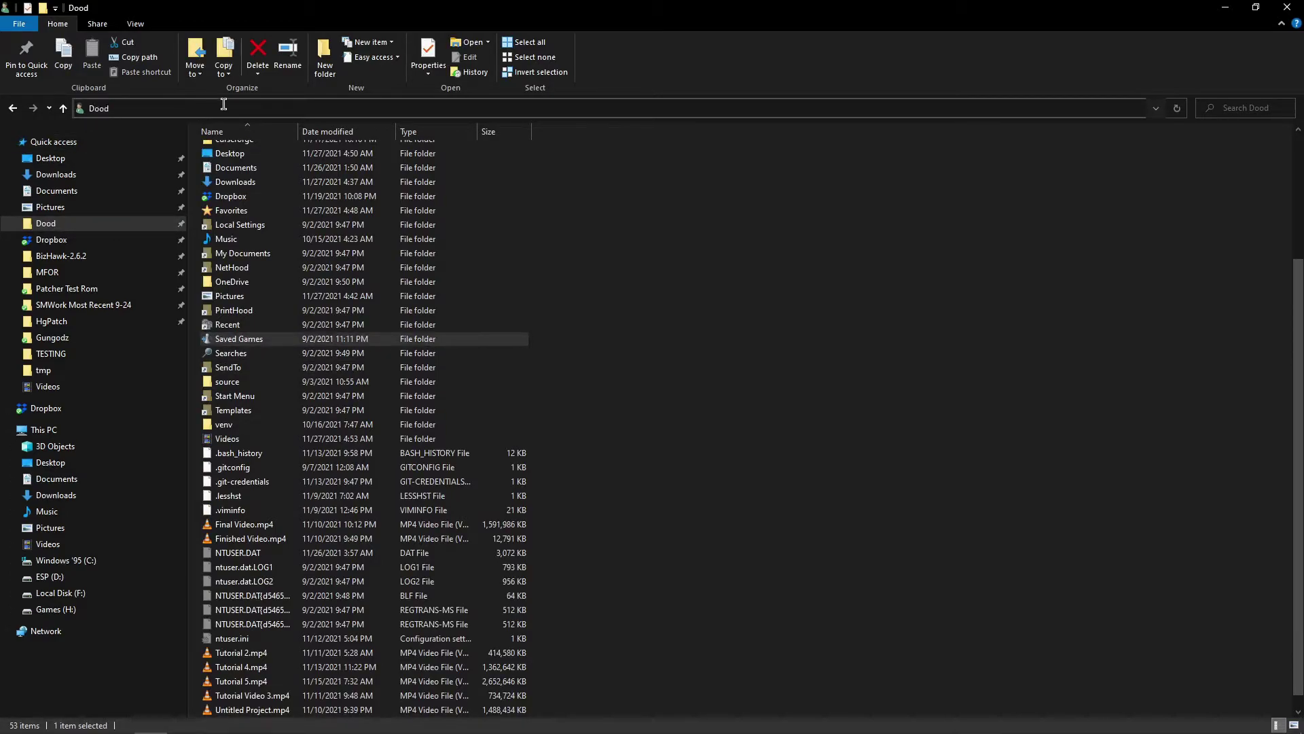
left_click(736, 536)
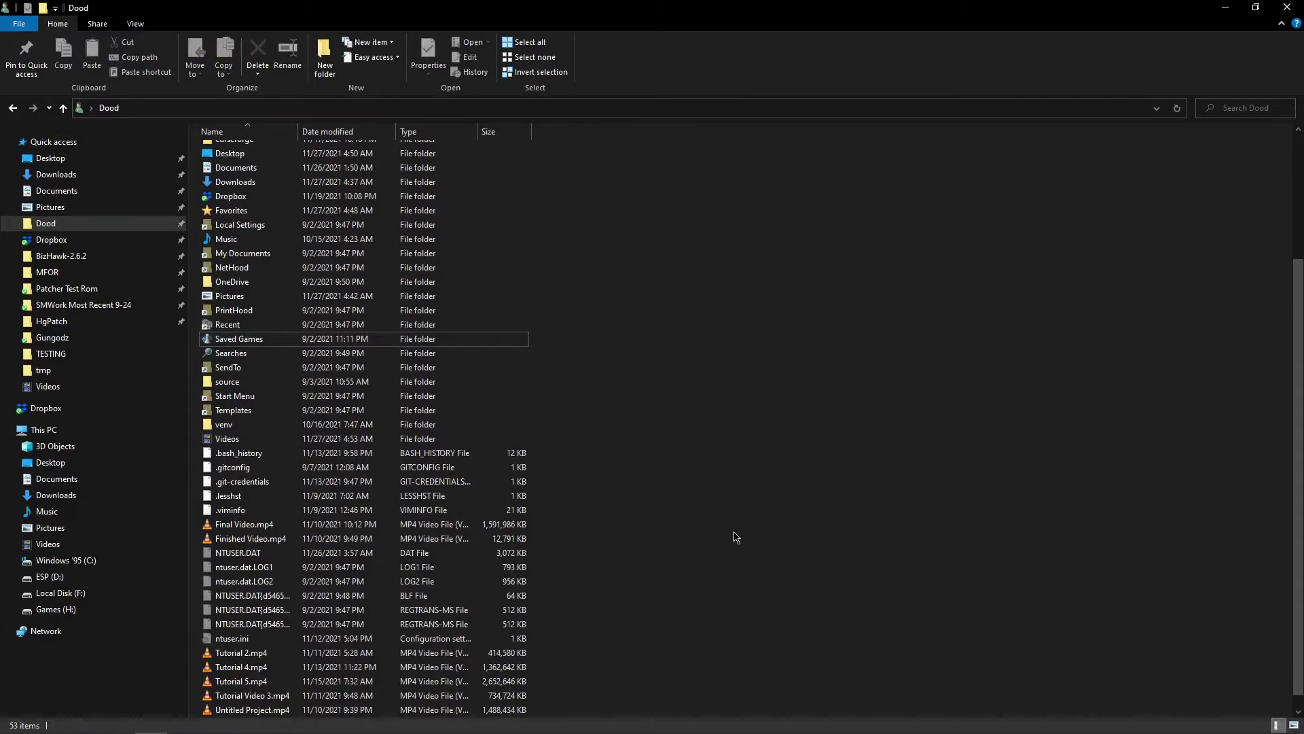
double_click(335, 340)
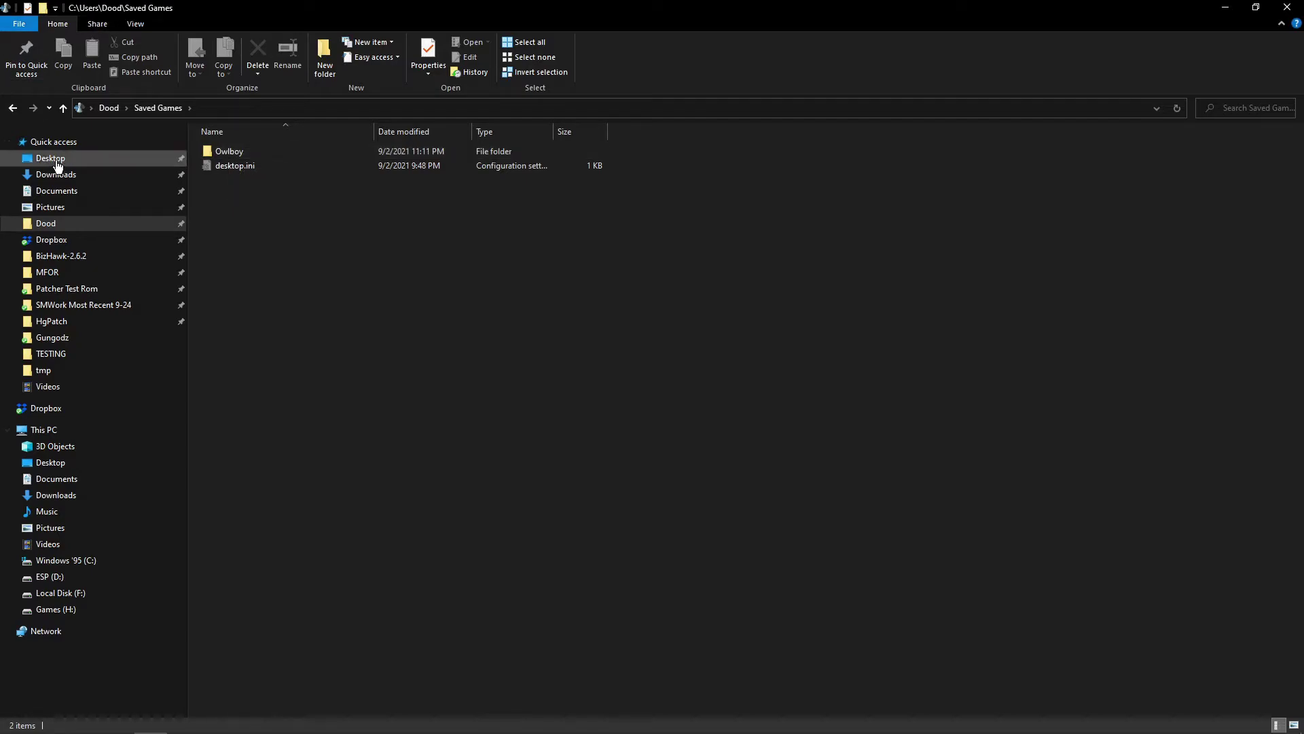
left_click(63, 108)
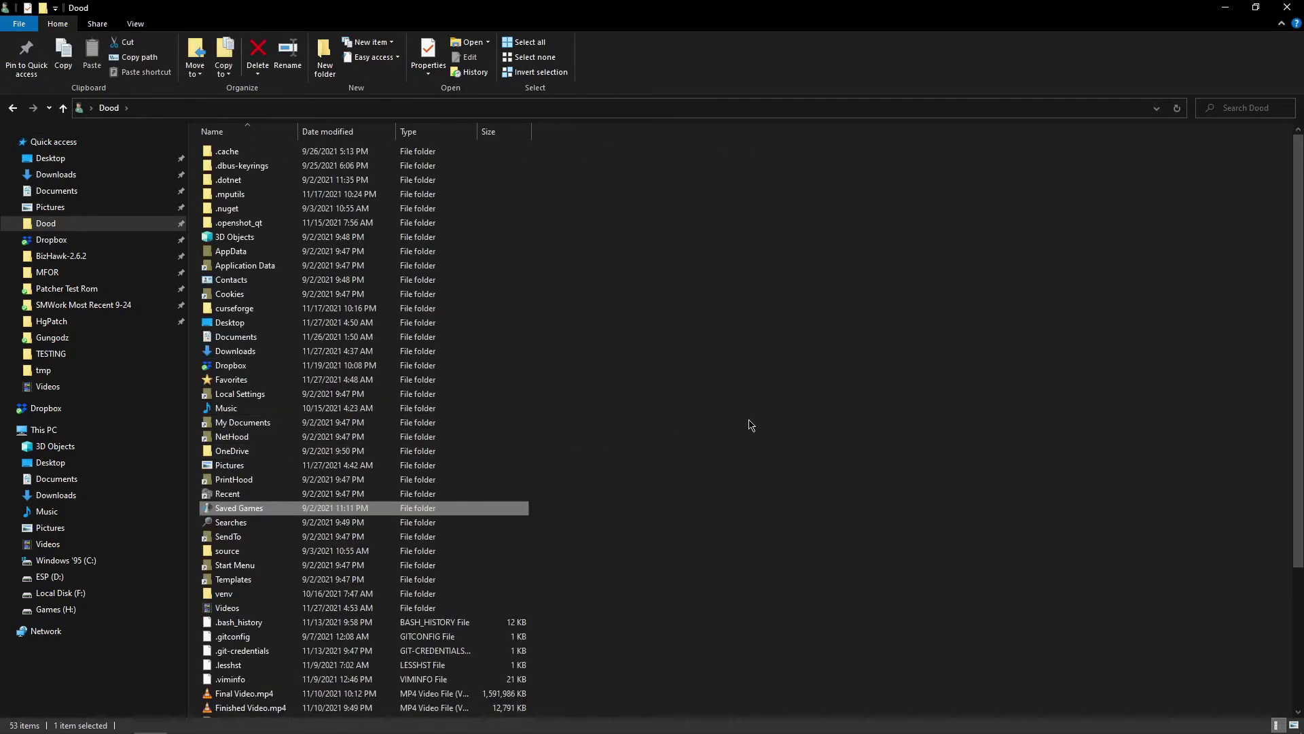
Step: Open AppData, return to the Dood folder, and show the View ribbon options
double_click(319, 251)
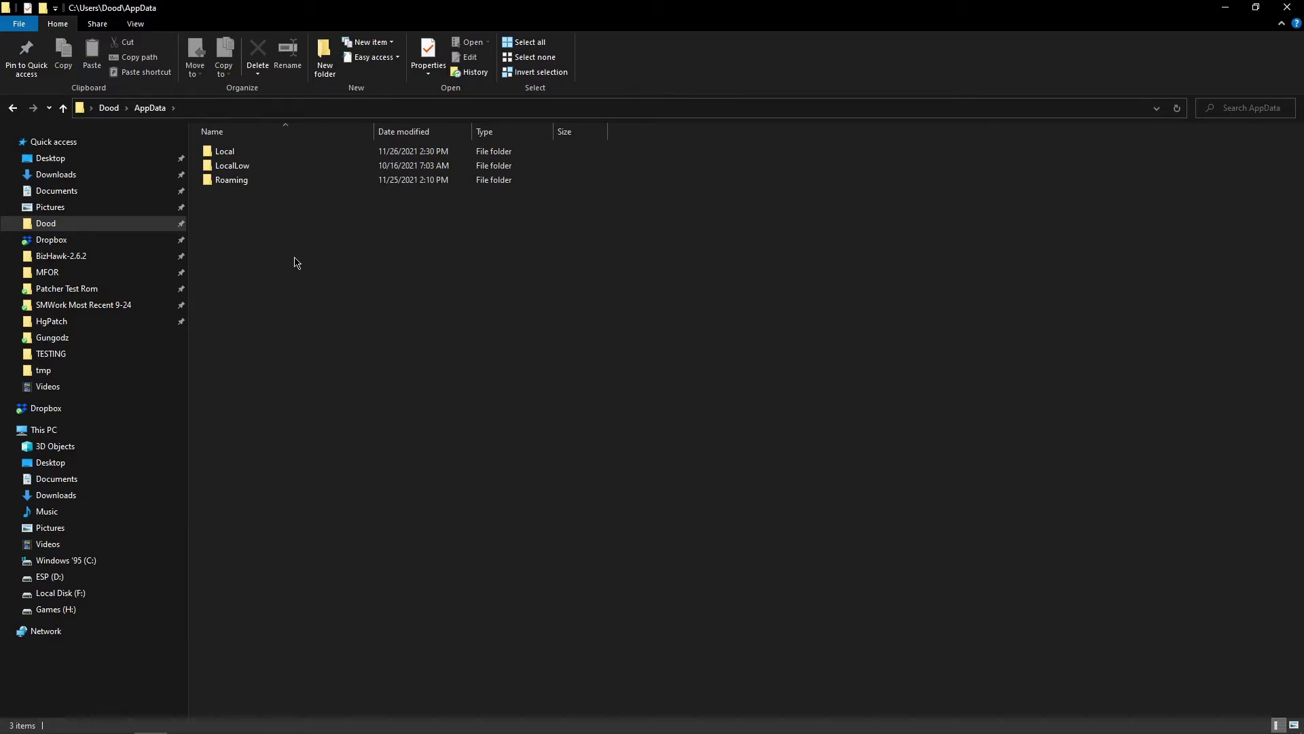
left_click(62, 109)
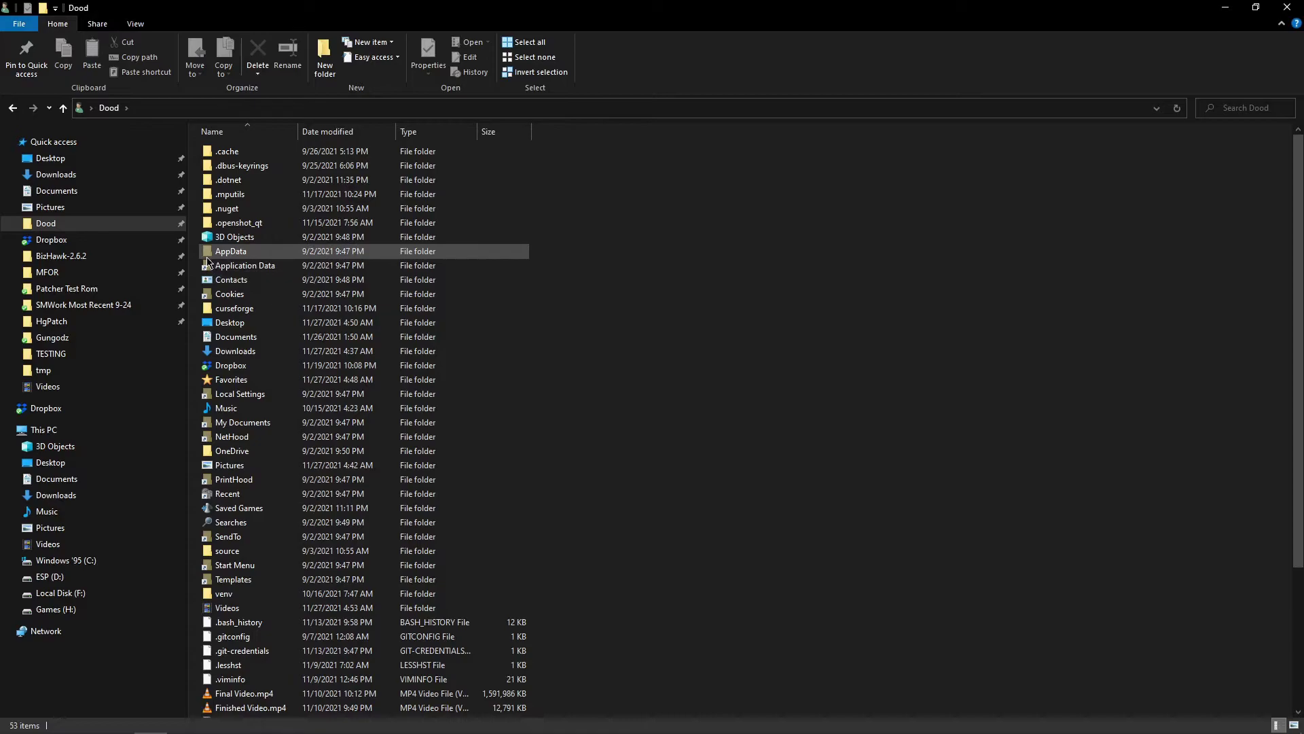
left_click(211, 253)
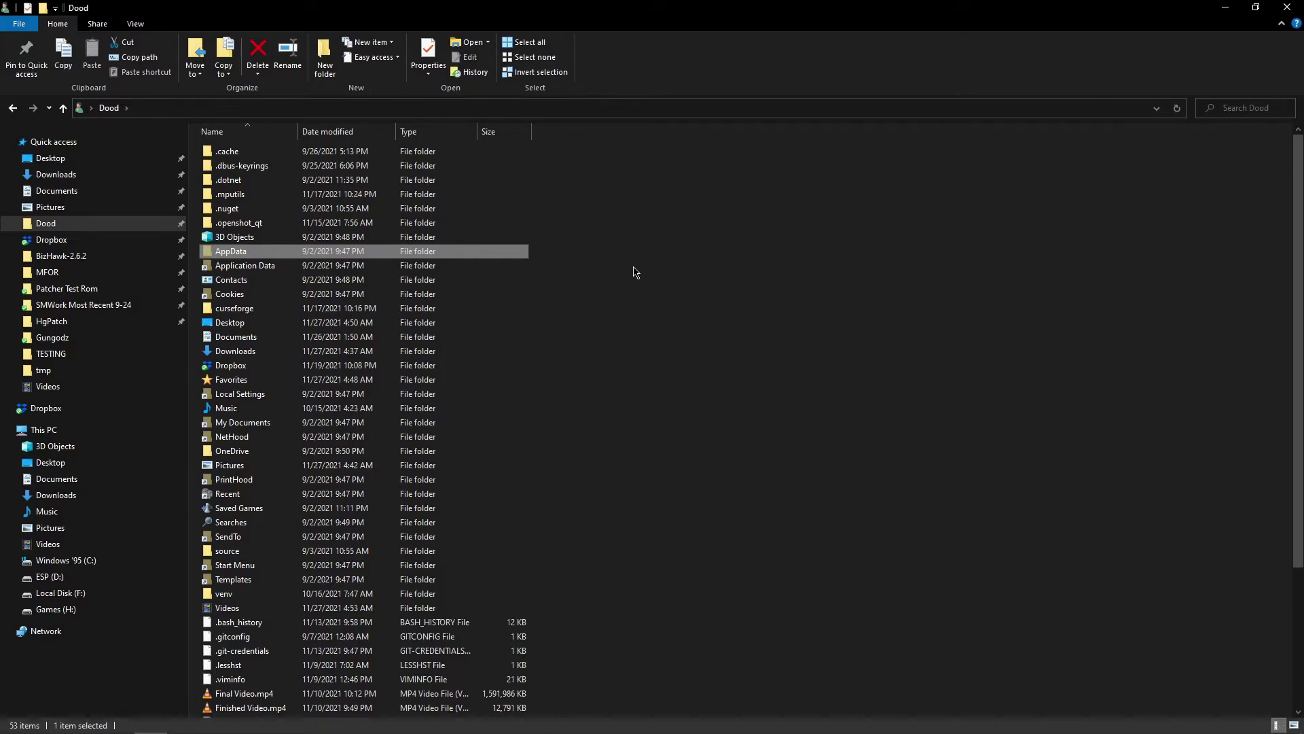
left_click(635, 271)
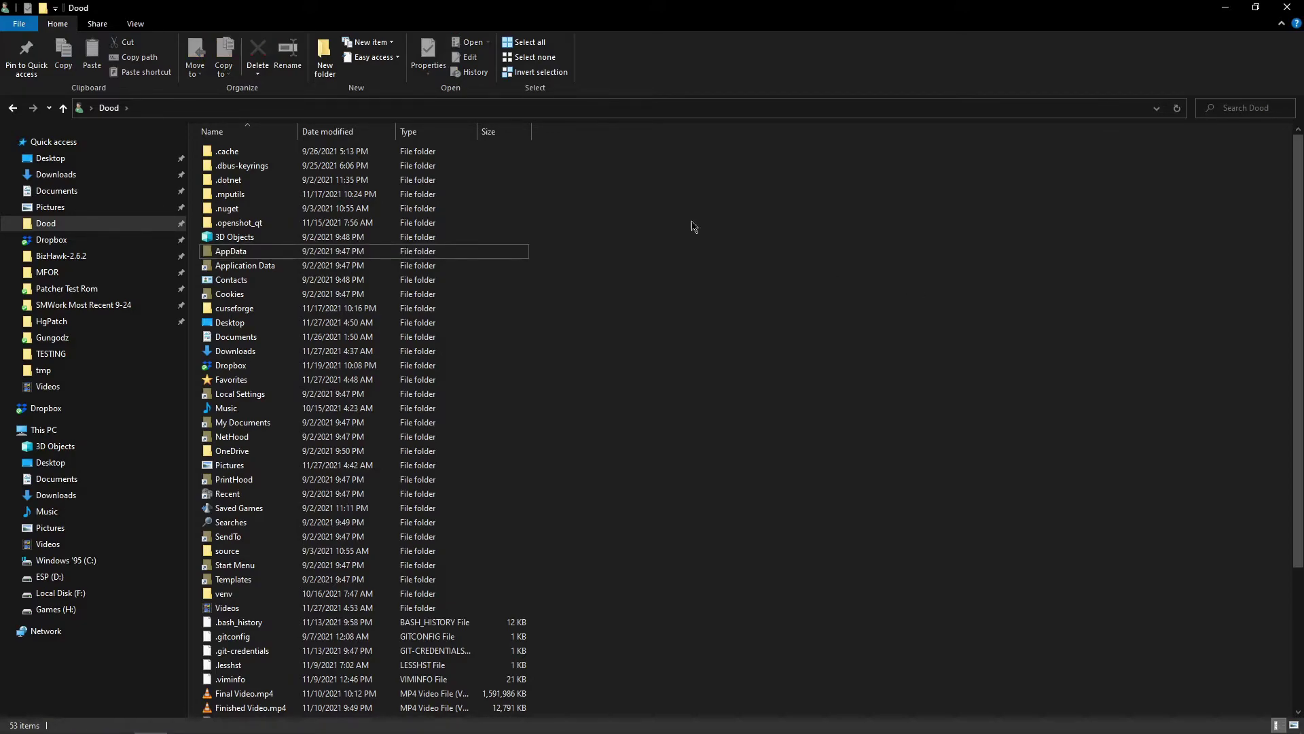
left_click(123, 23)
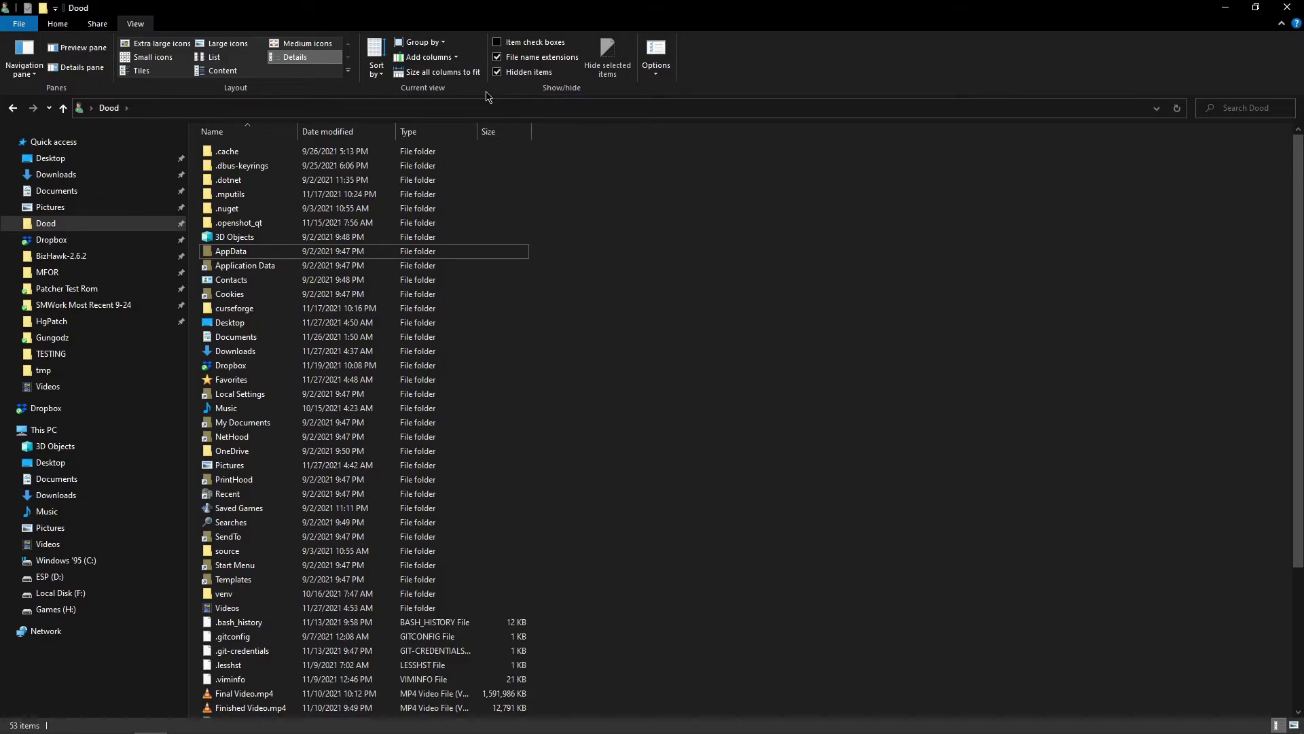
Step: Go to %APPDATA% via the address bar, then up to AppData and select LocalLow and Roaming
left_click(440, 106)
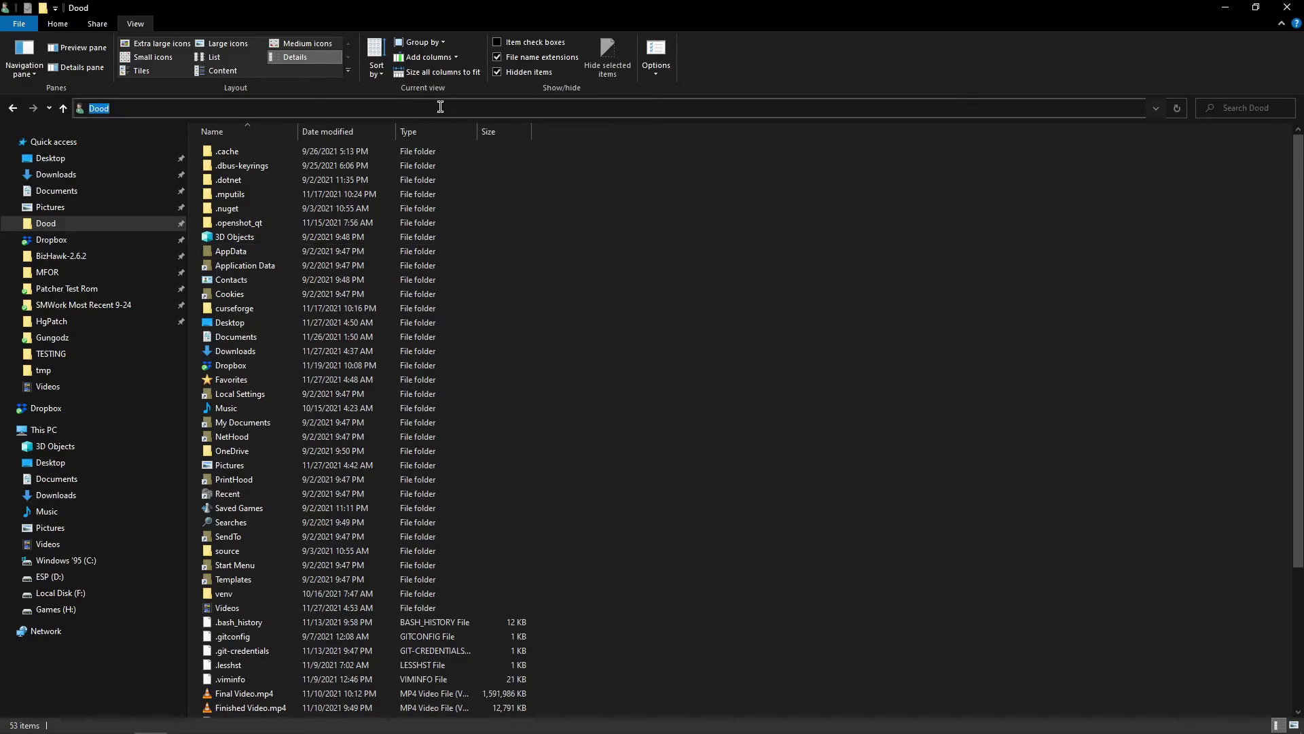
type("%AP")
key("BackSpace")
type("DATA")
type("%")
key("Return")
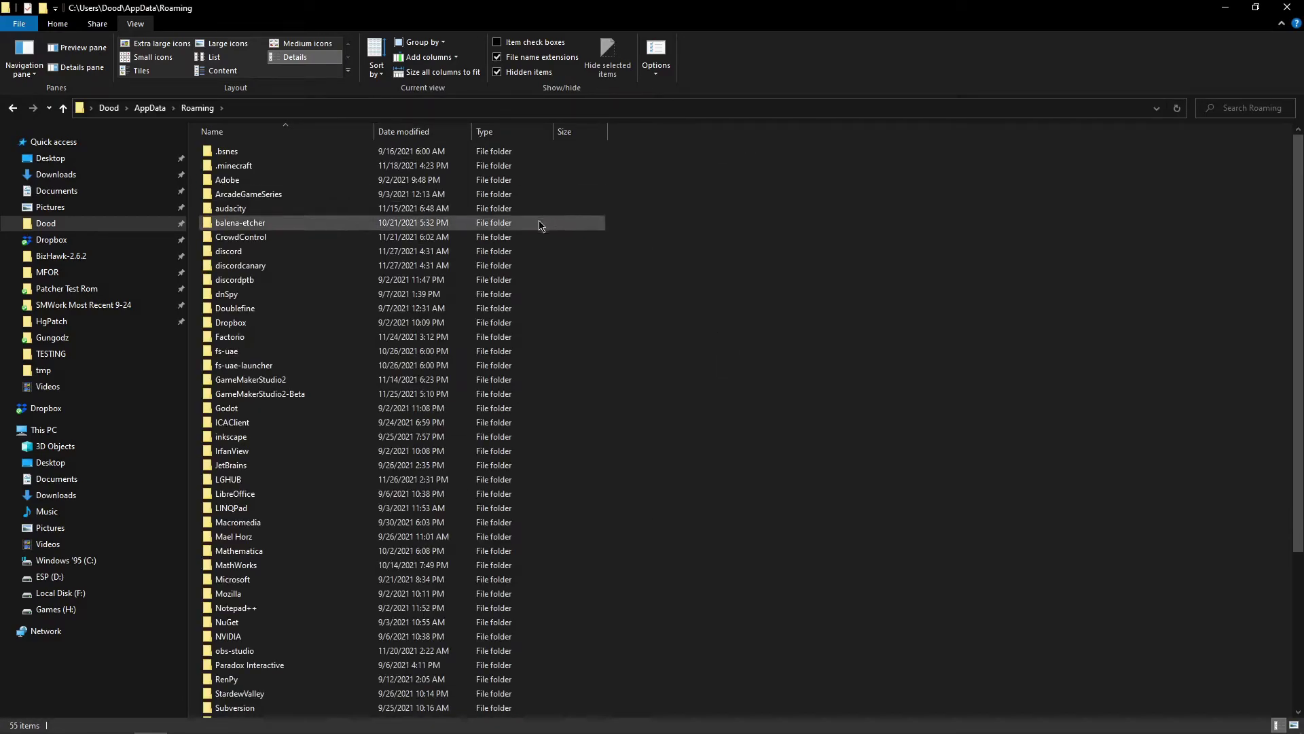
left_click(62, 108)
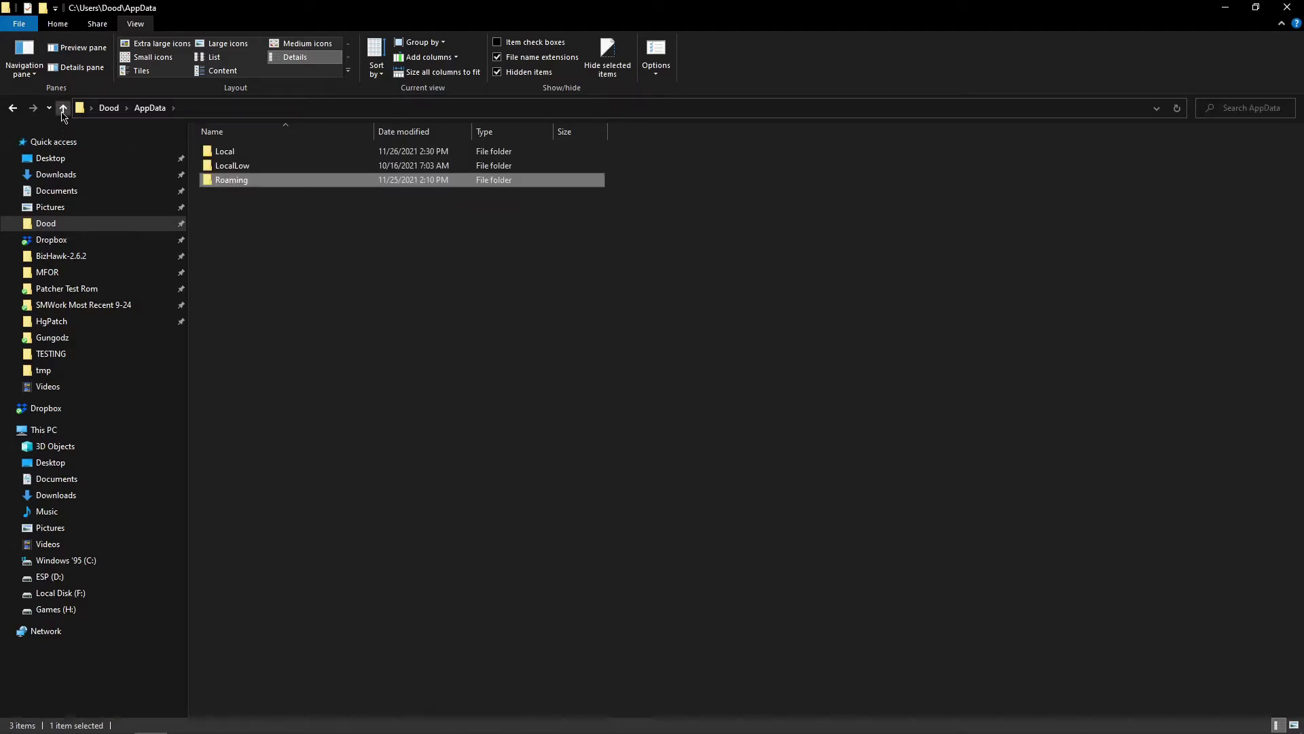
left_click(304, 334)
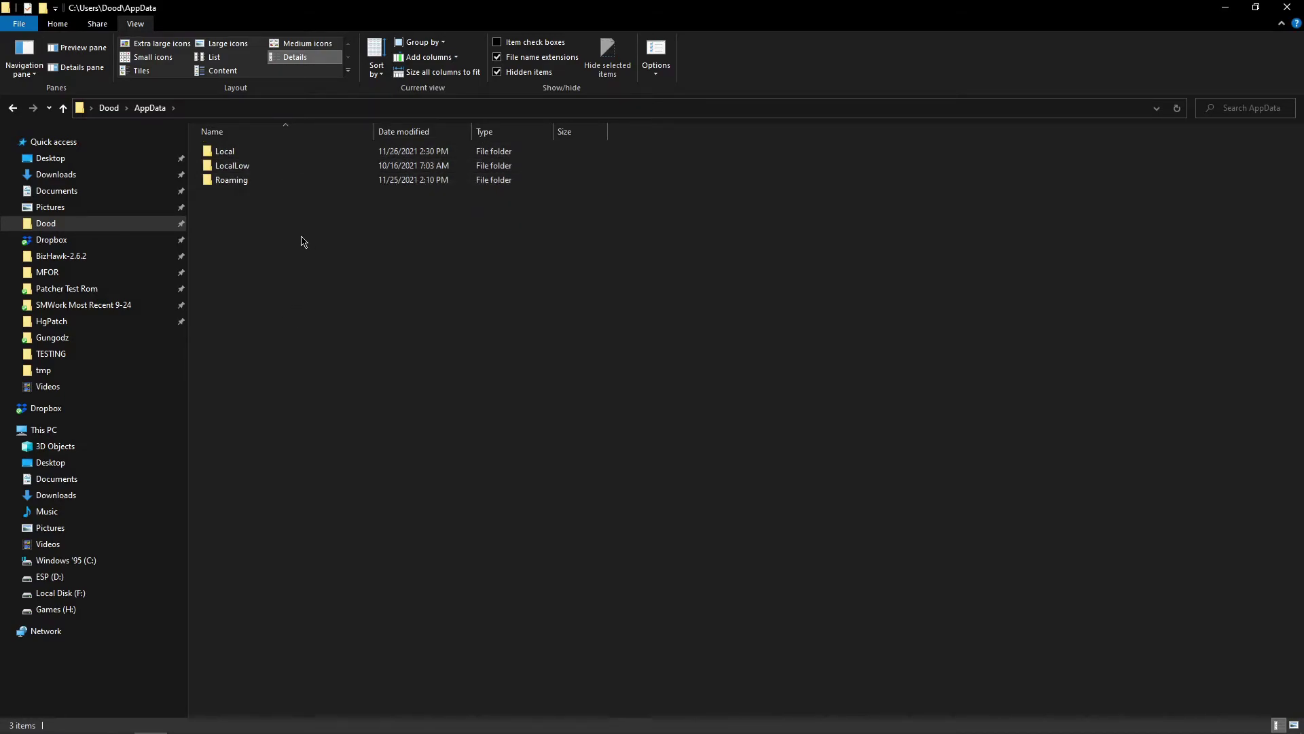
mouse_move(272, 206)
left_mouse_down()
mouse_move(265, 168)
mouse_move(266, 238)
left_mouse_up()
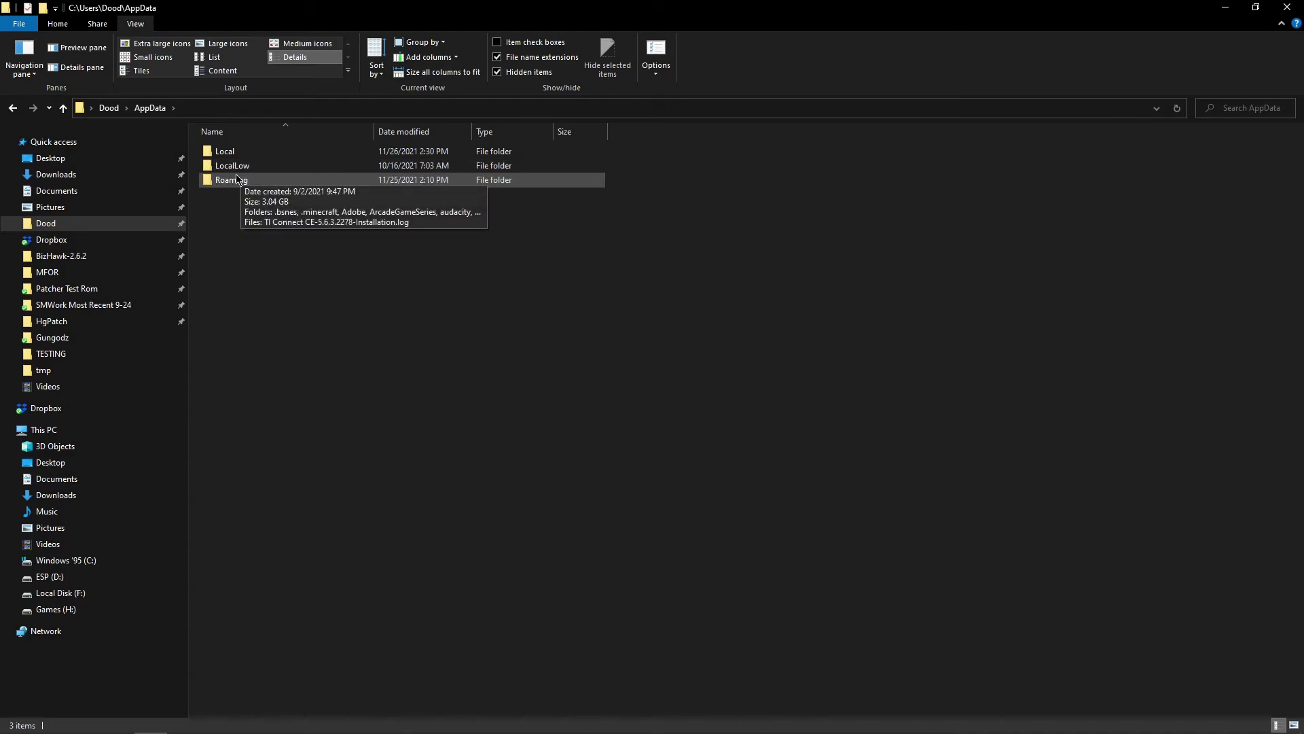
Step: Open AppData's LocalLow folder, then open the Dodge Roll studio folder
double_click(243, 167)
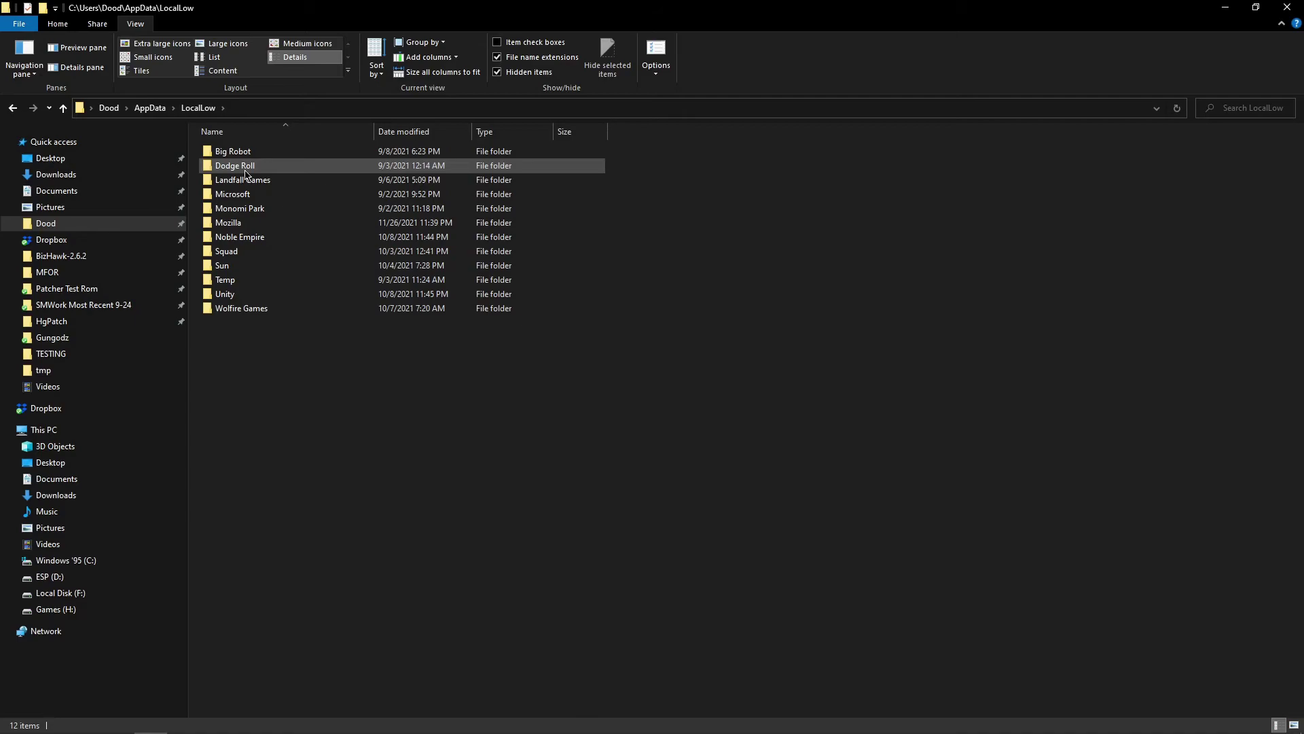
left_click(62, 108)
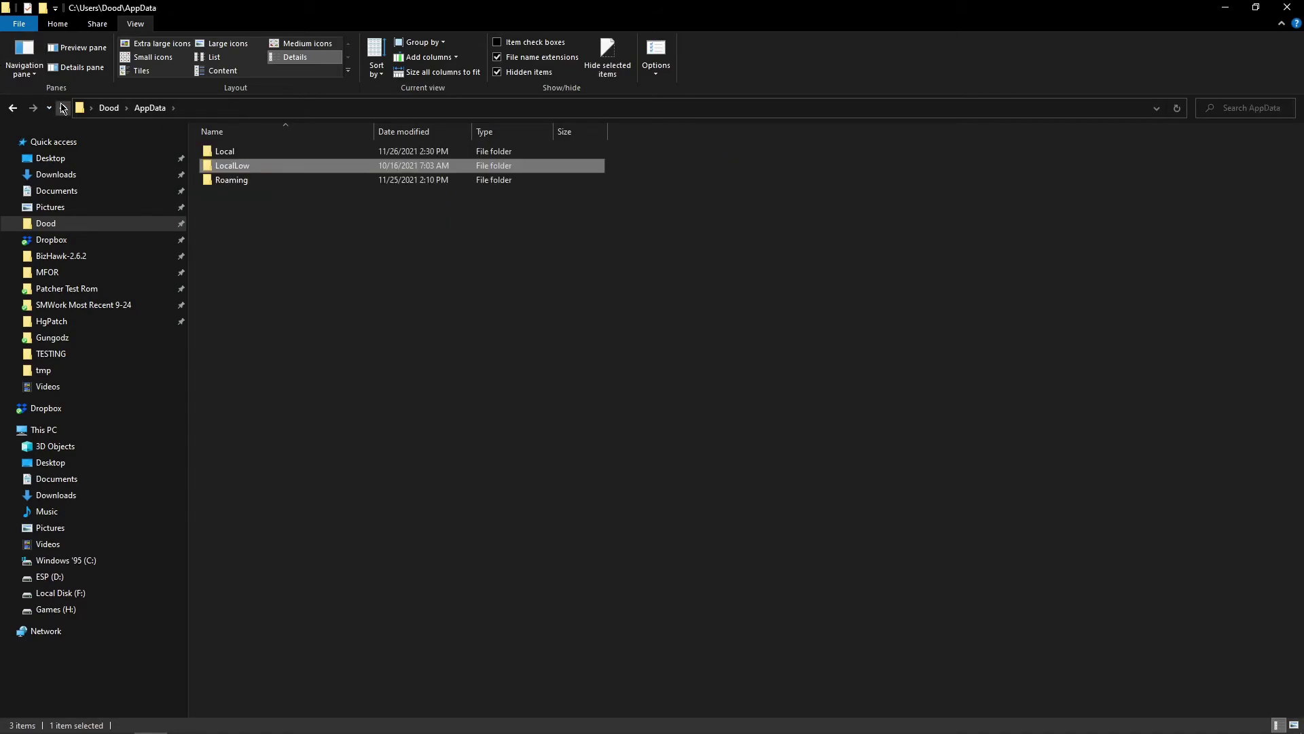
double_click(238, 166)
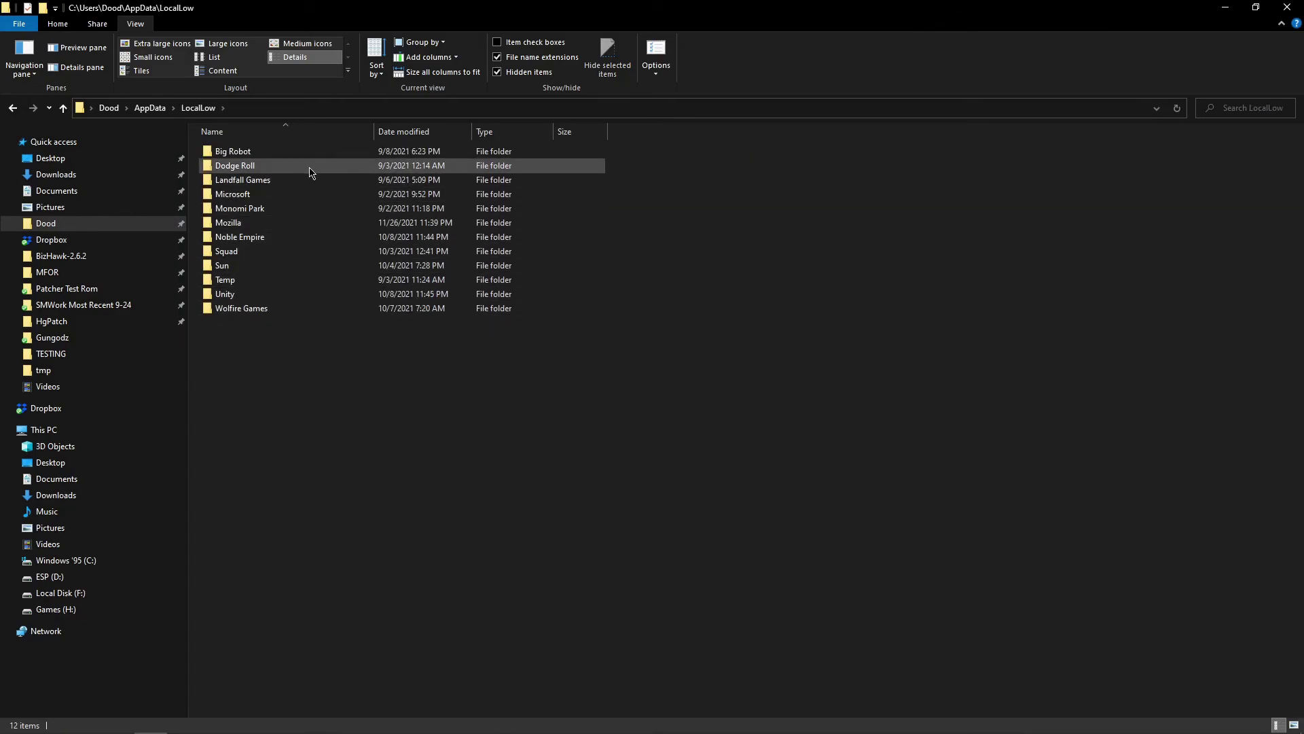
left_click(411, 257)
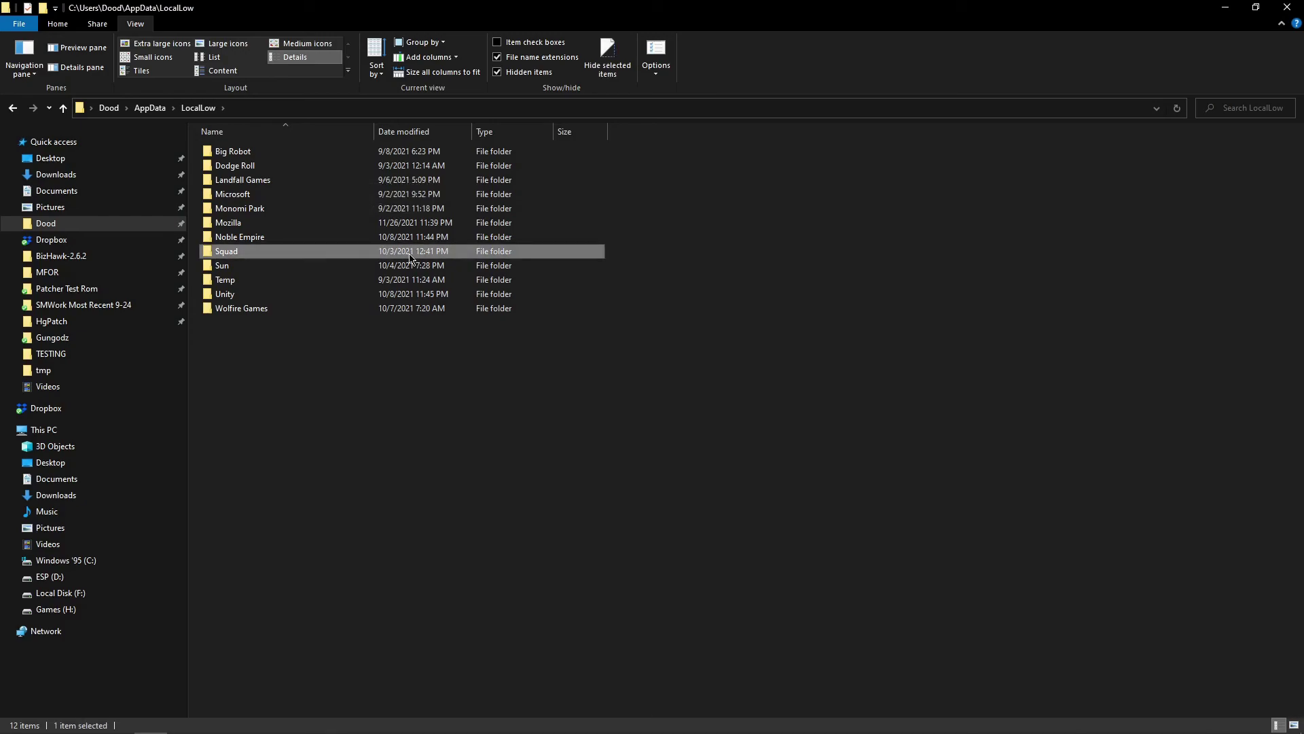
left_click(321, 164)
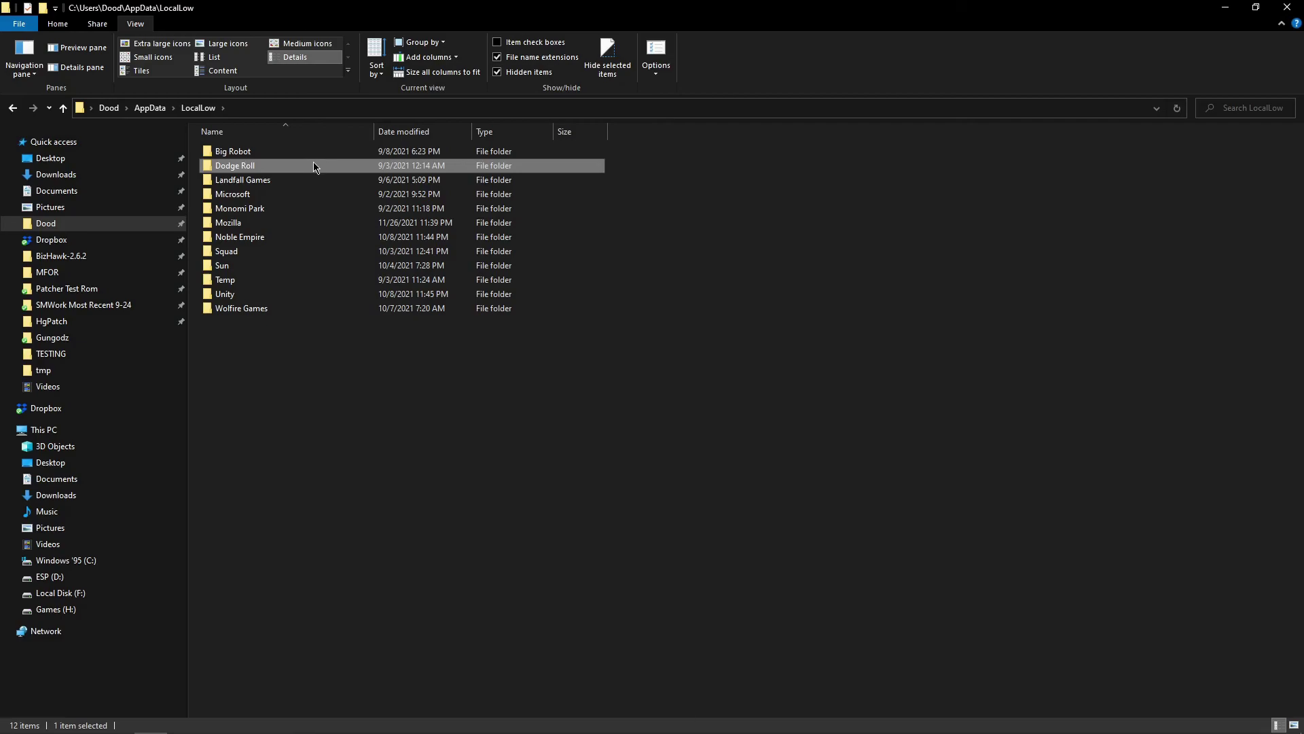
double_click(314, 166)
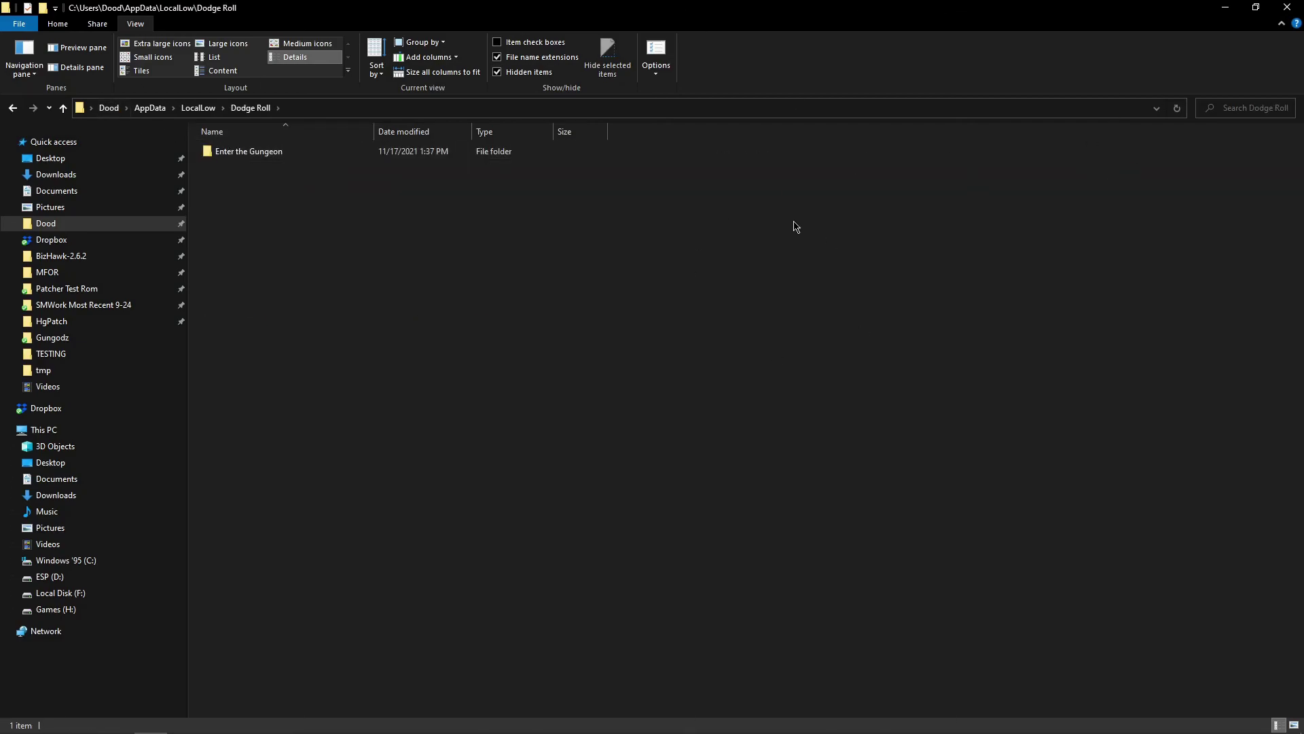
Step: Close the File Explorer window using its title-bar X
left_click(1286, 7)
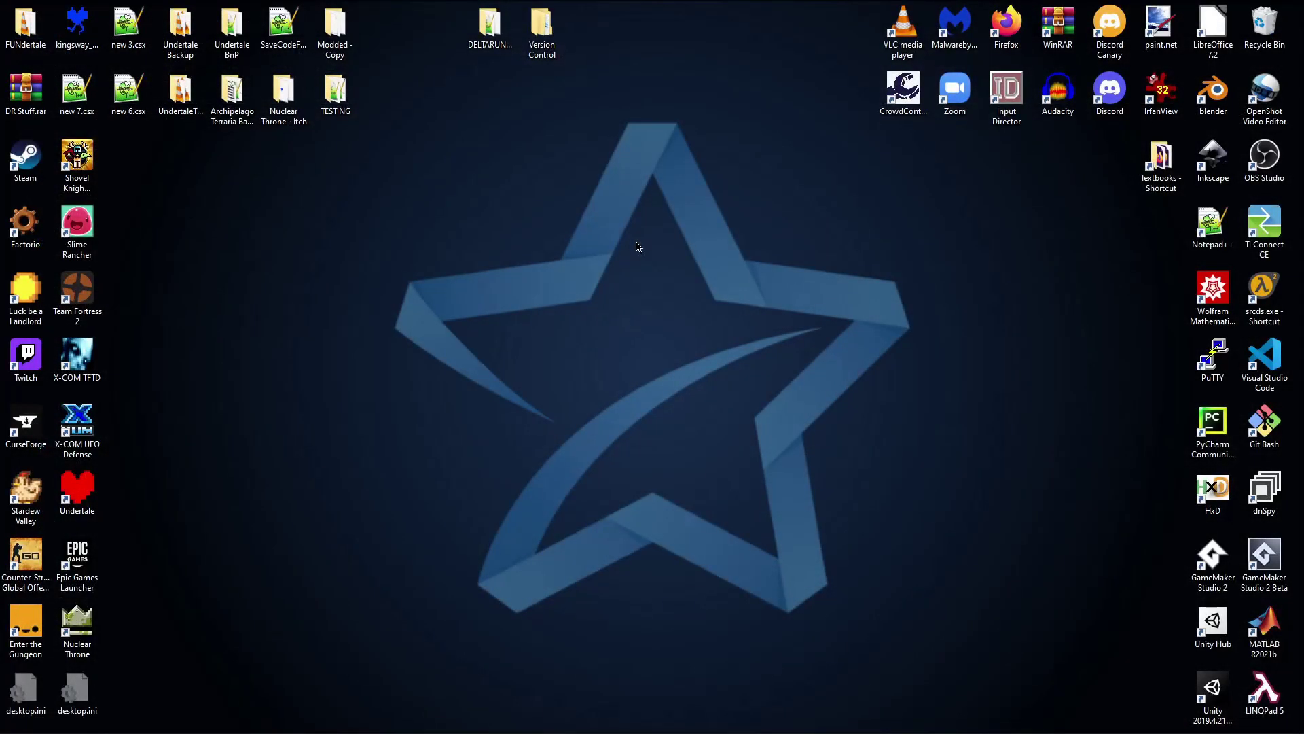